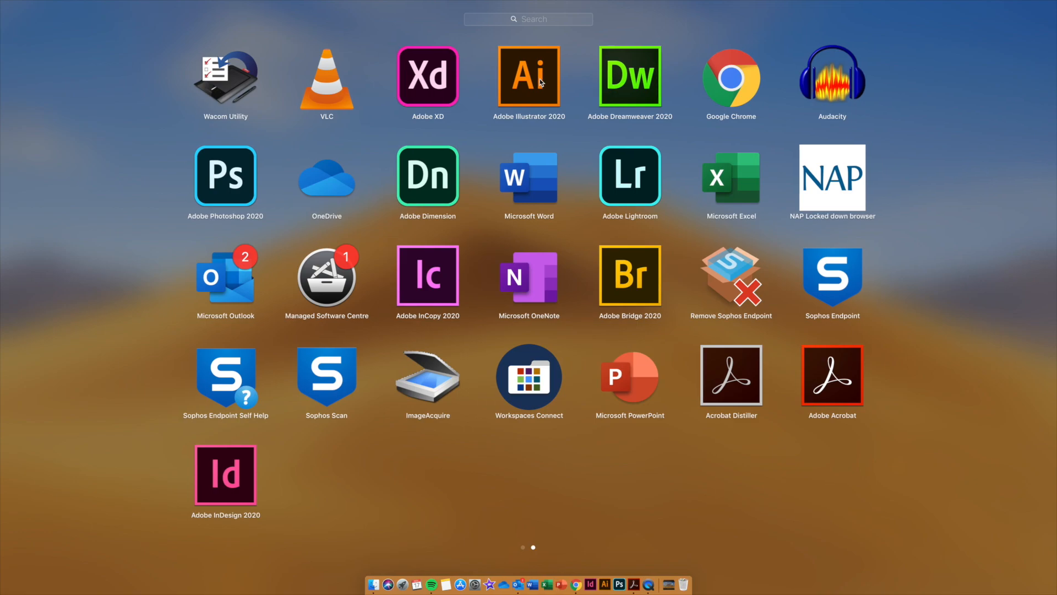
Launch Illustrator and create a new A4 portrait print document.
{"action": "left_click", "coordinate": [540, 82]}
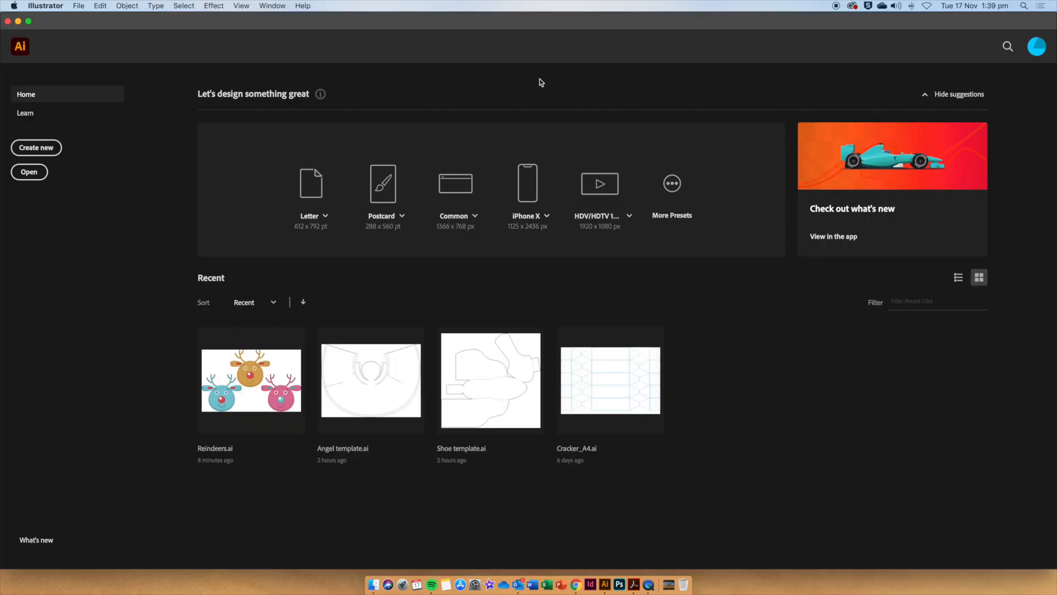
{"action": "left_click", "coordinate": [36, 148]}
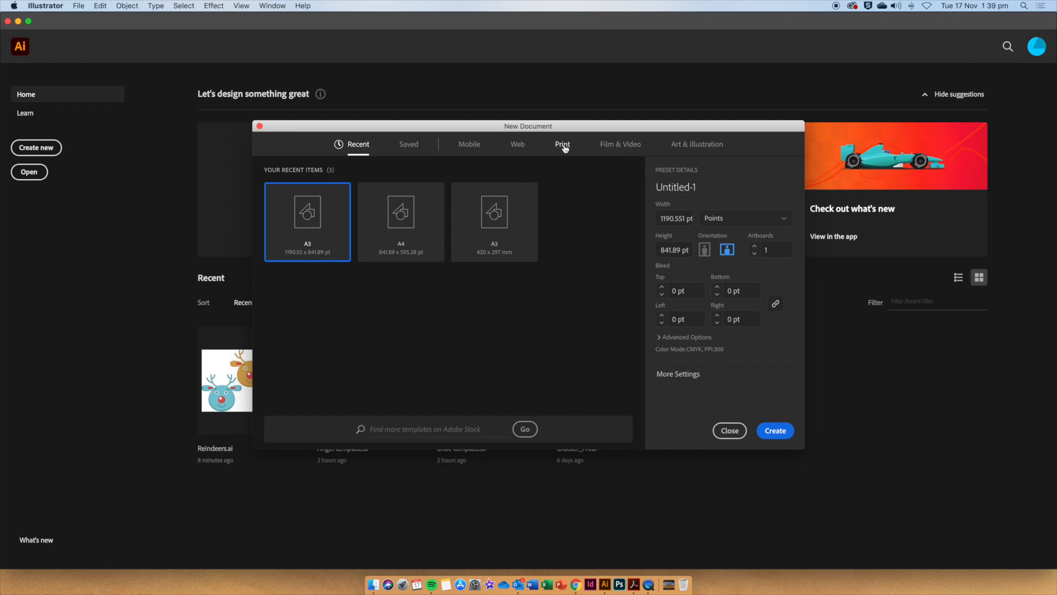
{"action": "left_click", "coordinate": [561, 146]}
{"action": "left_click", "coordinate": [422, 236]}
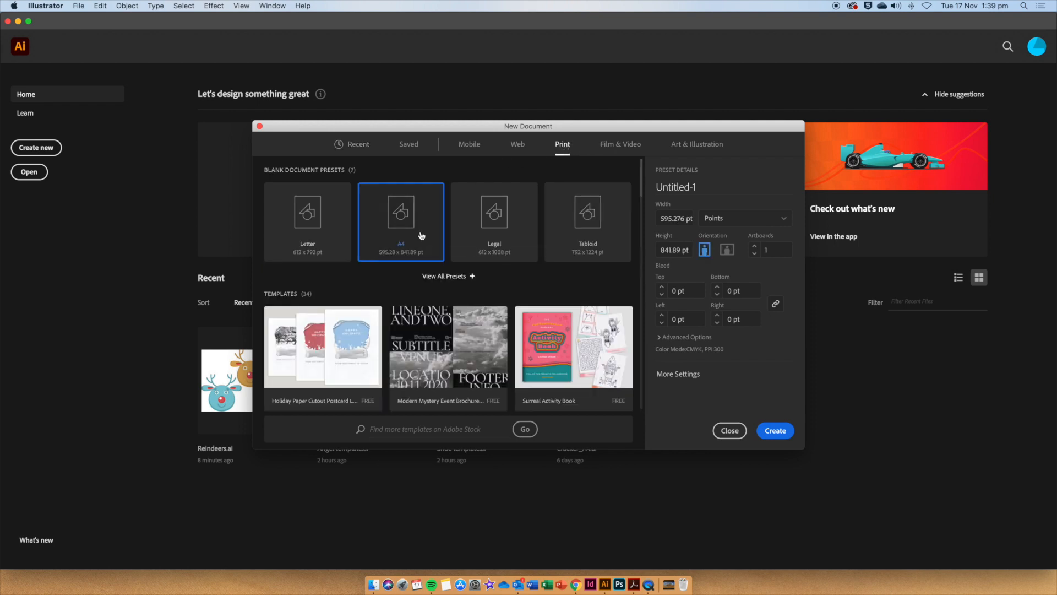
{"action": "left_click", "coordinate": [728, 252]}
{"action": "left_click", "coordinate": [775, 431]}
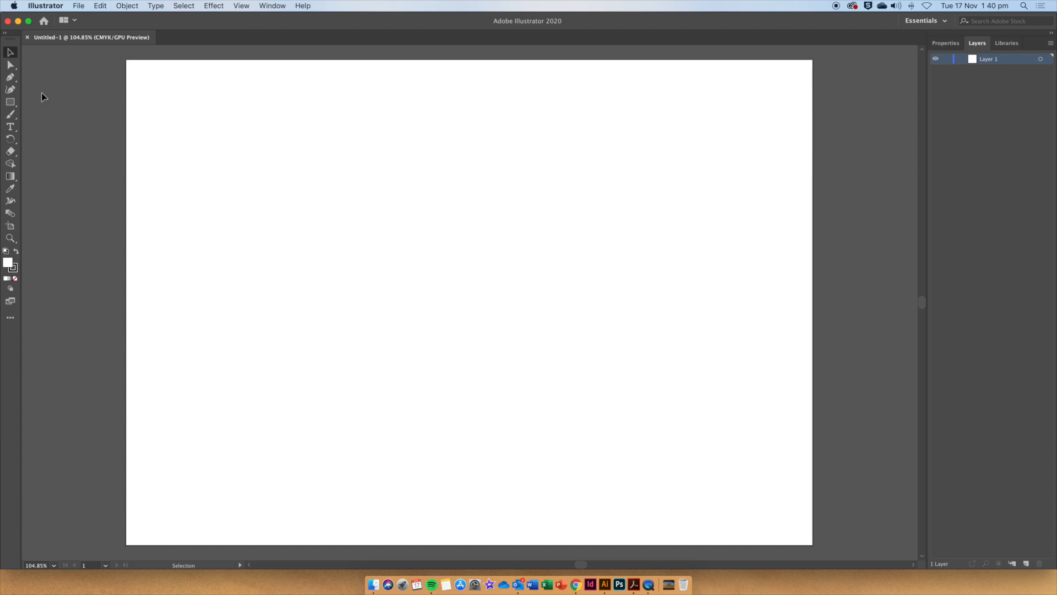
Draw a horizontal ellipse in the upper part of the artboard with the Ellipse tool.
{"action": "left_click", "coordinate": [14, 104]}
{"action": "left_click", "coordinate": [60, 115]}
{"action": "mouse_move", "coordinate": [333, 169]}
{"action": "left_mouse_down"}
{"action": "mouse_move", "coordinate": [403, 209]}
{"action": "mouse_move", "coordinate": [446, 251]}
{"action": "mouse_move", "coordinate": [512, 267]}
{"action": "left_mouse_up"}
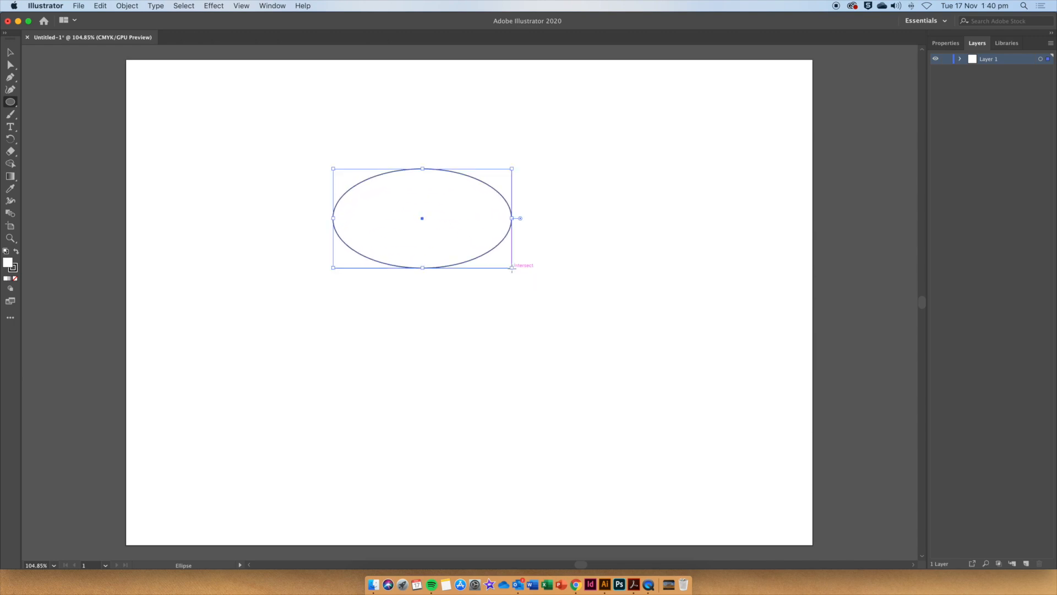
Fill the ellipse with red E03434 and set its stroke to none.
{"action": "double_click", "coordinate": [8, 265]}
{"action": "left_click", "coordinate": [492, 241]}
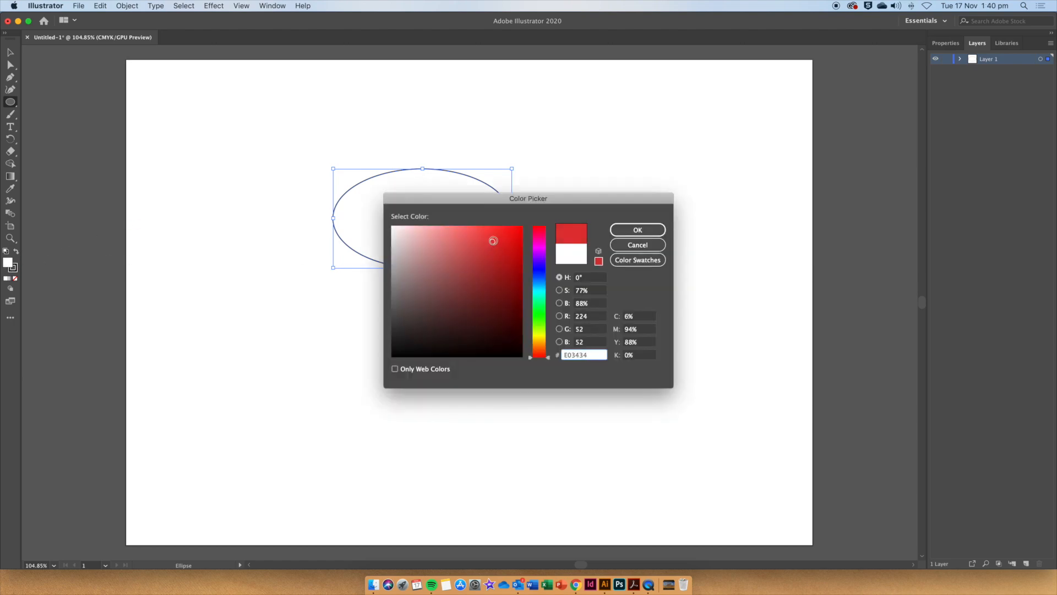
{"action": "left_click", "coordinate": [638, 230]}
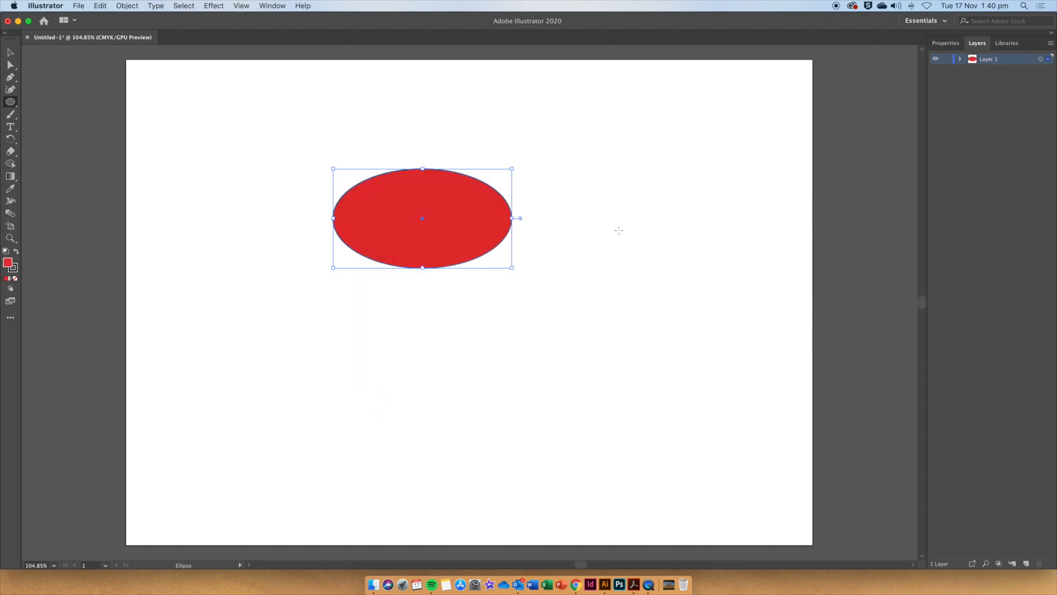
{"action": "left_click", "coordinate": [14, 269]}
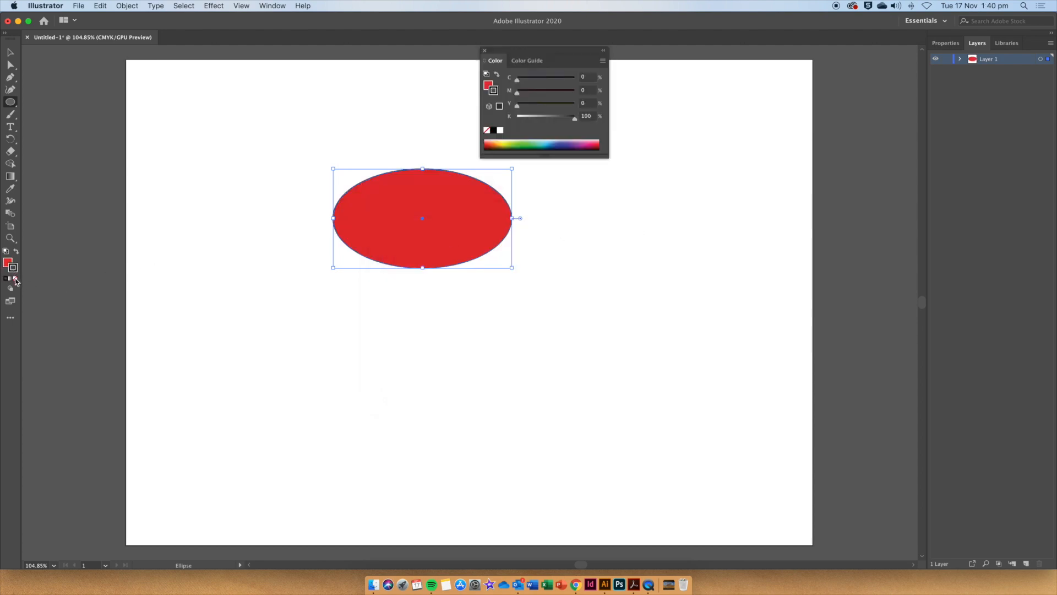
{"action": "left_click", "coordinate": [15, 279]}
{"action": "left_click", "coordinate": [8, 263]}
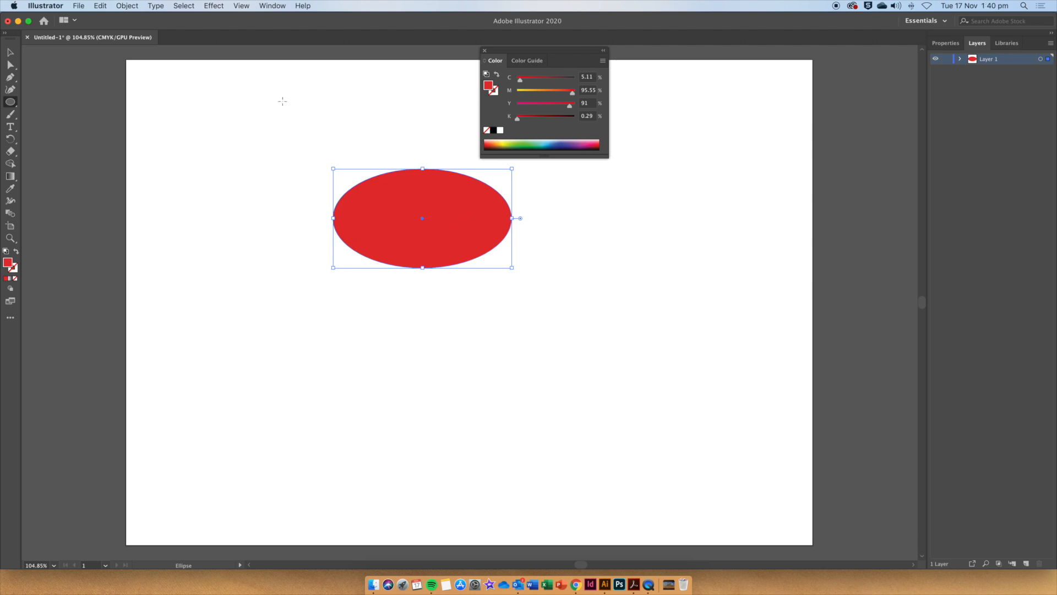
Show the rulers and drag a horizontal guide across the lower part of the ellipse.
{"action": "left_click", "coordinate": [242, 7]}
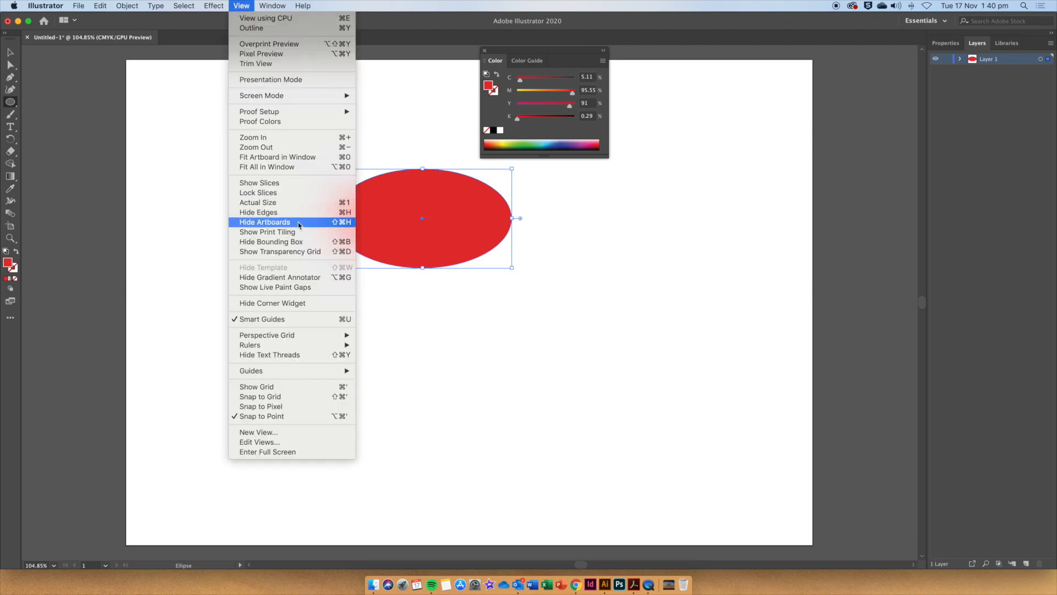
{"action": "mouse_move", "coordinate": [307, 345]}
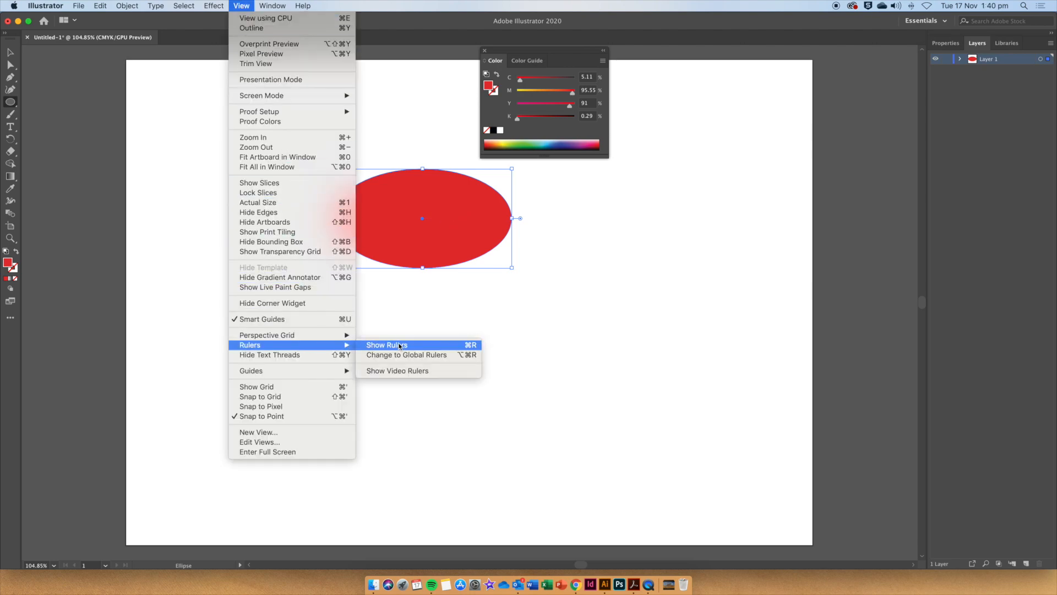
{"action": "left_click", "coordinate": [425, 345]}
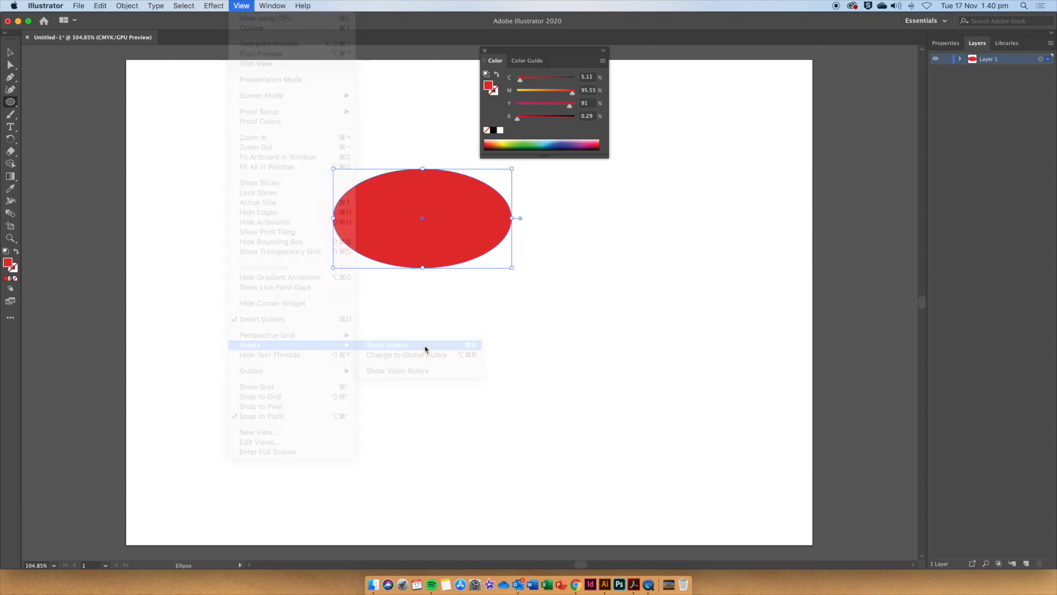
{"action": "left_click_drag", "start_coordinate": [492, 53], "coordinate": [785, 138]}
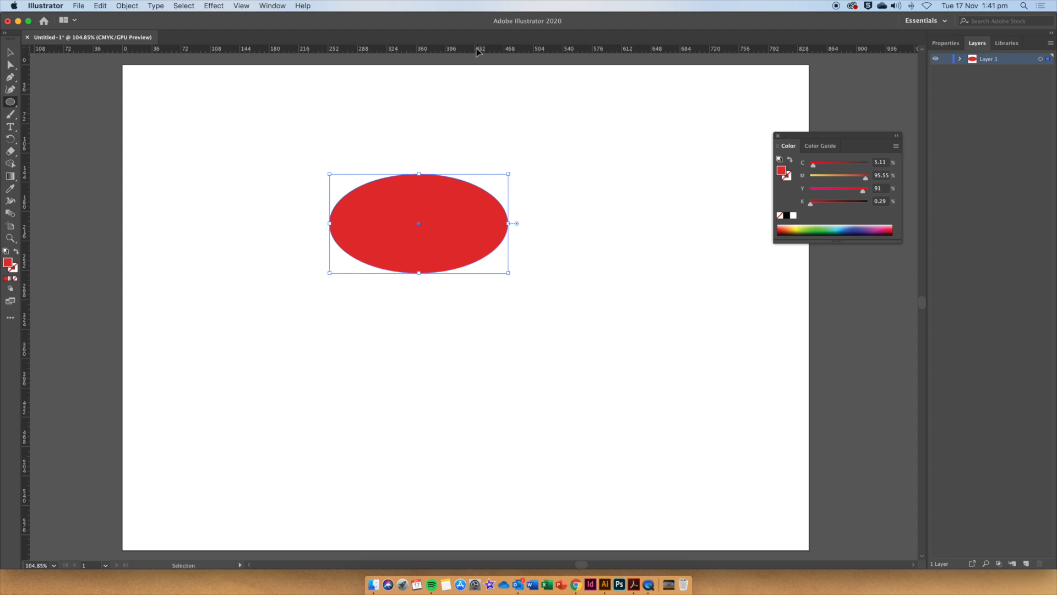
{"action": "left_click_drag", "start_coordinate": [492, 53], "coordinate": [510, 261]}
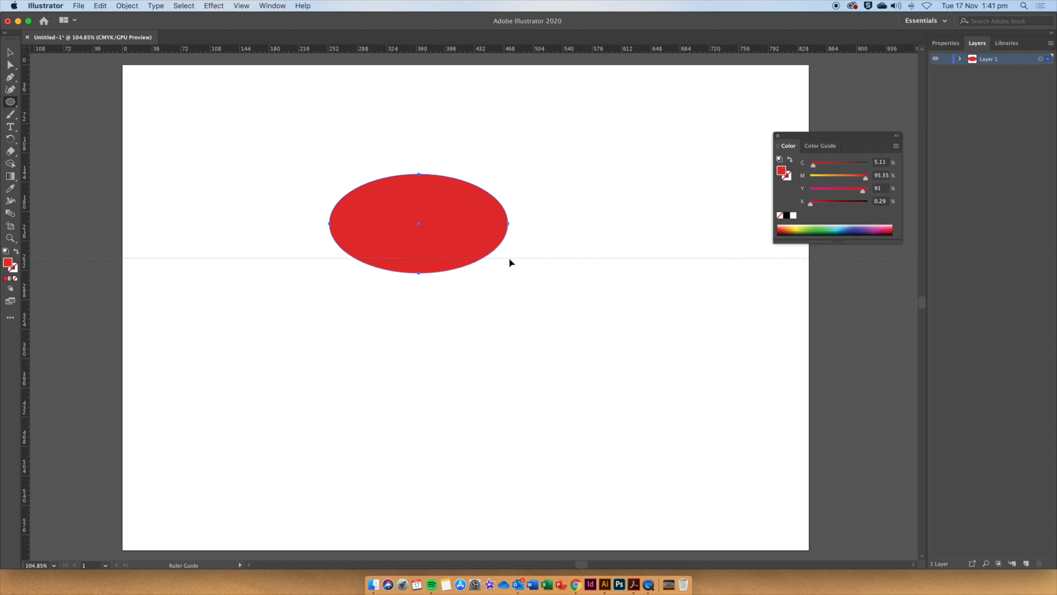
{"action": "left_click_drag", "start_coordinate": [510, 262], "coordinate": [510, 262]}
Add anchor points to the ellipse where the guide crosses its left and right edges.
{"action": "key", "text": "v"}
{"action": "left_click", "coordinate": [94, 77]}
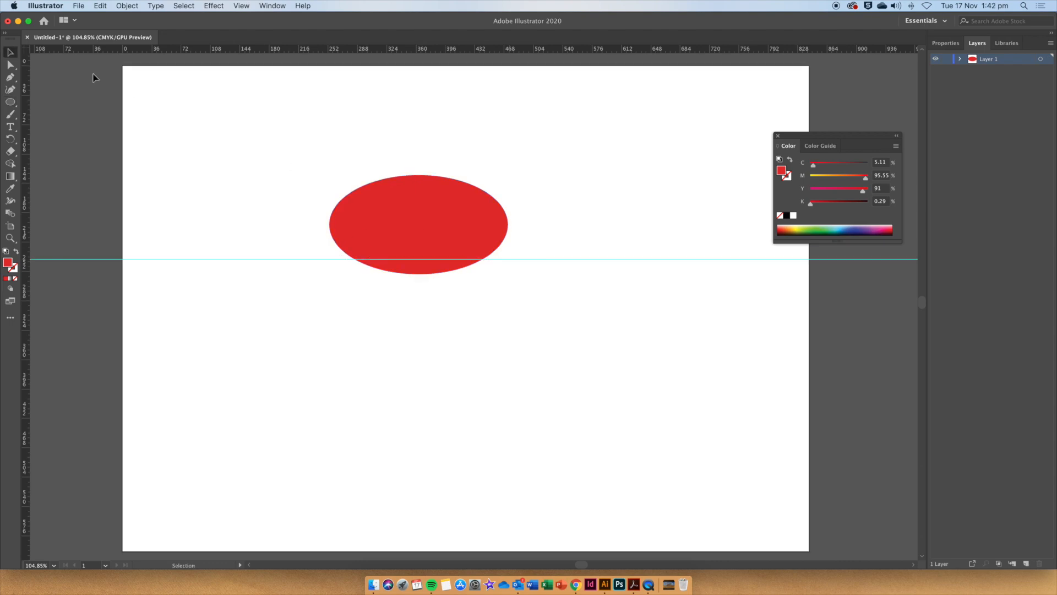
{"action": "left_click", "coordinate": [389, 232]}
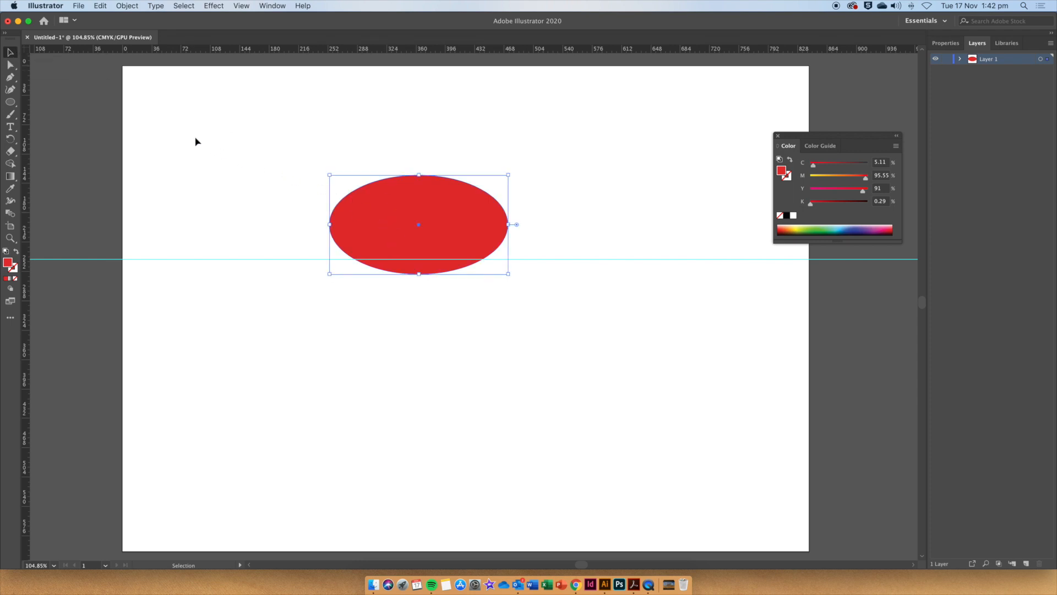
{"action": "left_click", "coordinate": [11, 79]}
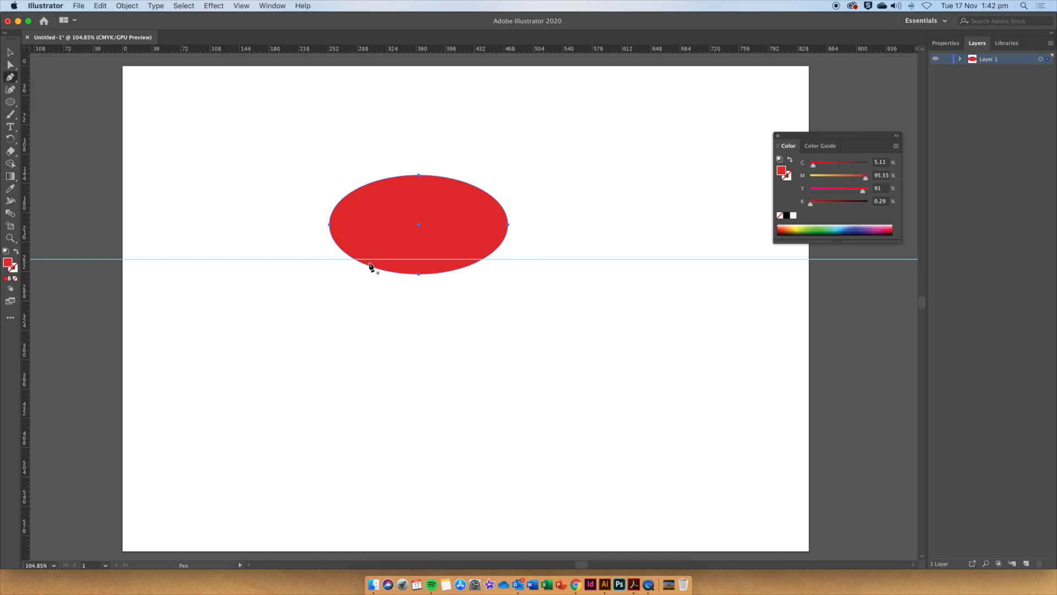
{"action": "key", "text": "super+equal"}
{"action": "key", "text": "super+equal"}
{"action": "key", "text": "super+equal"}
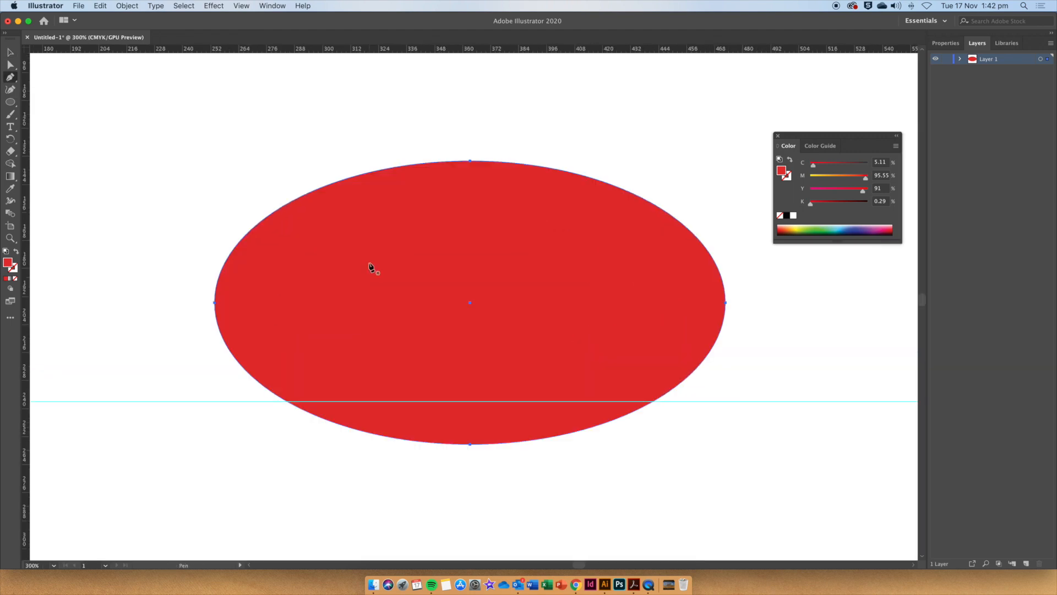
{"action": "left_click", "coordinate": [285, 400]}
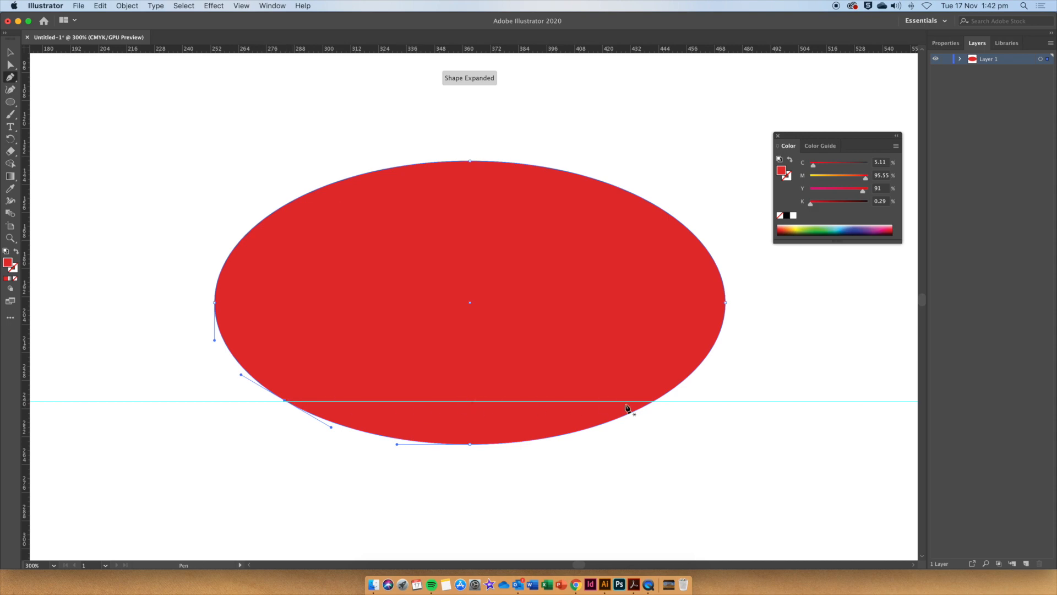
{"action": "left_click", "coordinate": [656, 401]}
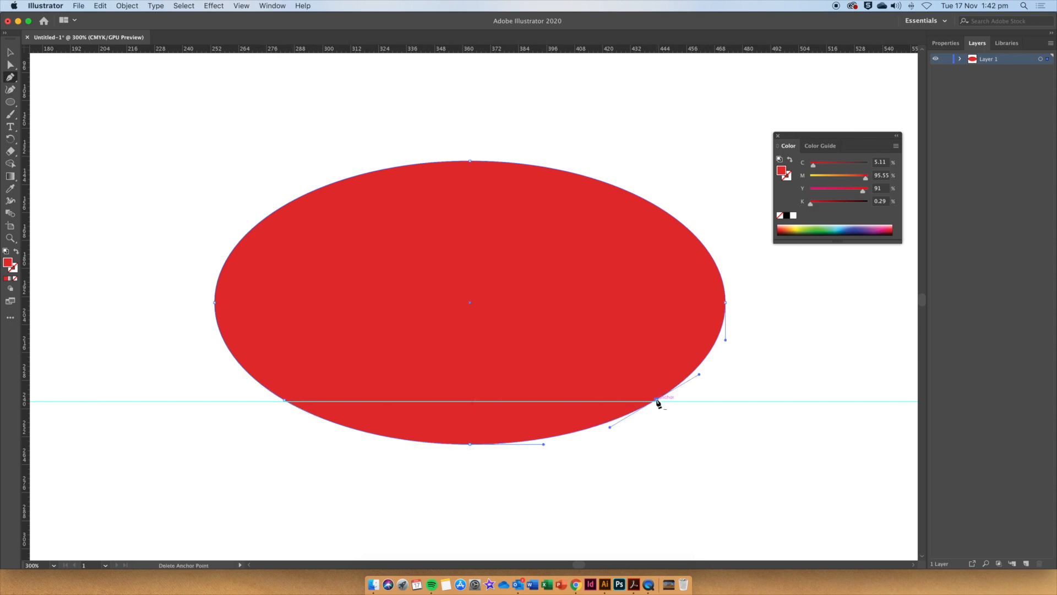
Drag the ellipse's bottom anchor down and pull its handles in to form a pointed tip.
{"action": "left_click", "coordinate": [9, 66]}
{"action": "left_click", "coordinate": [469, 444]}
{"action": "left_click_drag", "start_coordinate": [469, 444], "coordinate": [470, 522]}
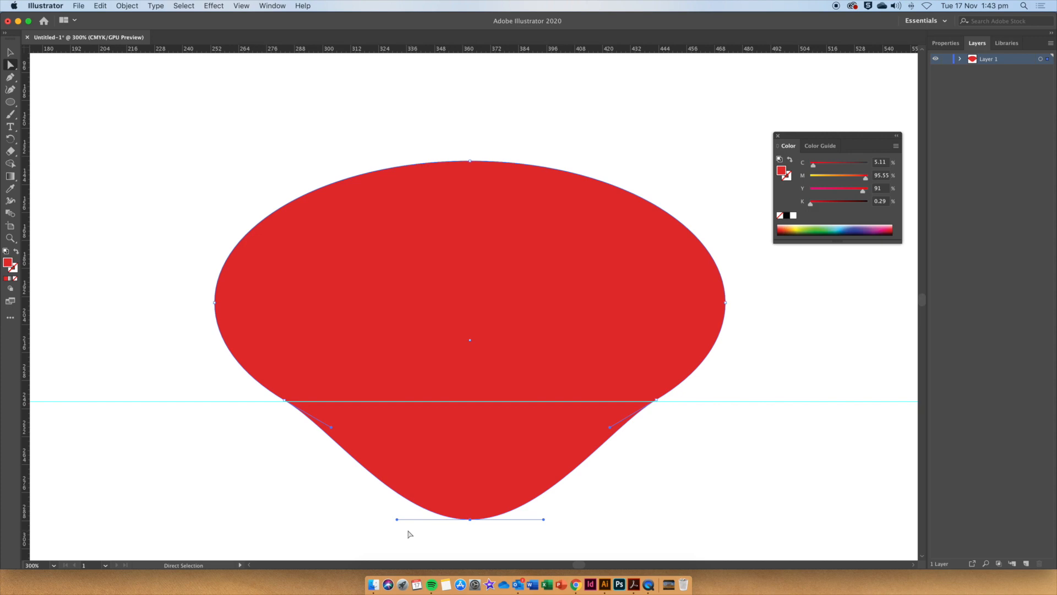
{"action": "key", "text": "alt"}
{"action": "left_click_drag", "start_coordinate": [397, 519], "coordinate": [472, 510]}
{"action": "left_click_drag", "start_coordinate": [543, 521], "coordinate": [526, 484]}
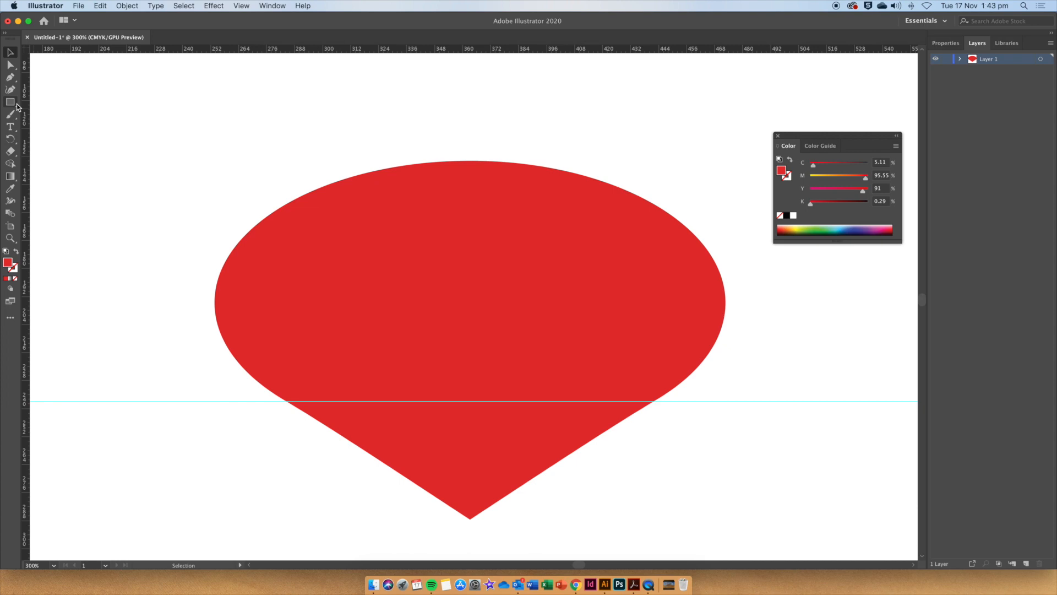
Draw a small rectangle on the top of the shape and center it horizontally.
{"action": "left_click", "coordinate": [11, 102]}
{"action": "left_click_drag", "start_coordinate": [446, 147], "coordinate": [477, 178]}
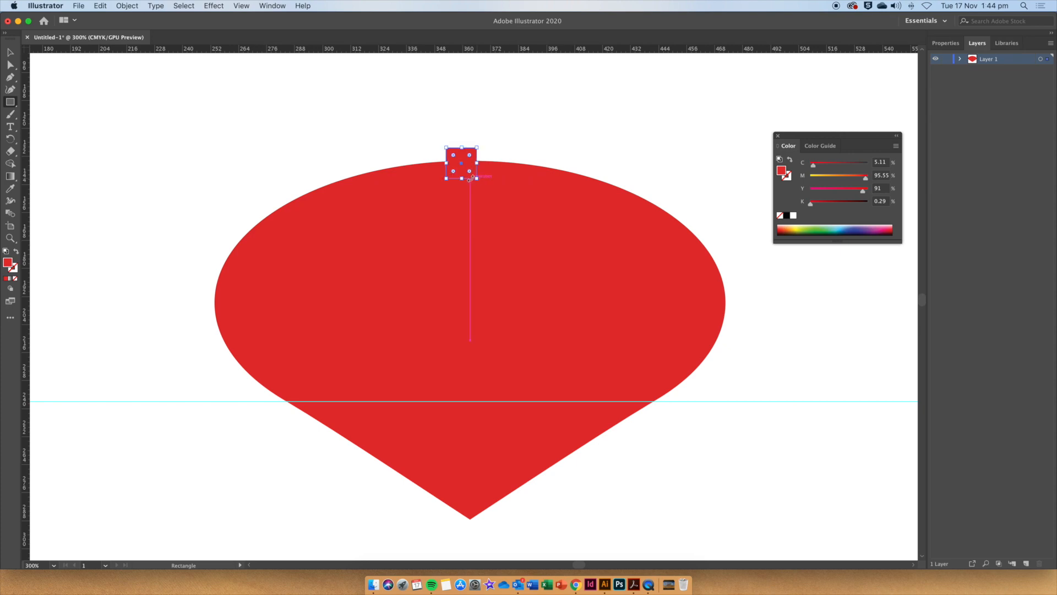
{"action": "left_click", "coordinate": [10, 52]}
{"action": "left_click_drag", "start_coordinate": [461, 162], "coordinate": [471, 163]}
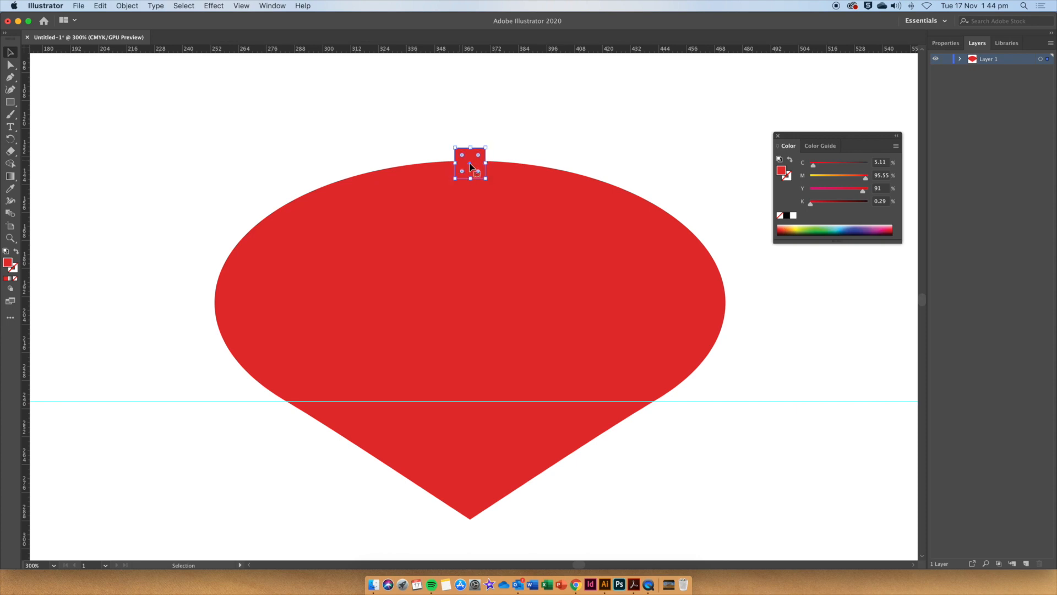
Select both shapes and unite them with the Pathfinder.
{"action": "left_click_drag", "start_coordinate": [424, 133], "coordinate": [505, 235]}
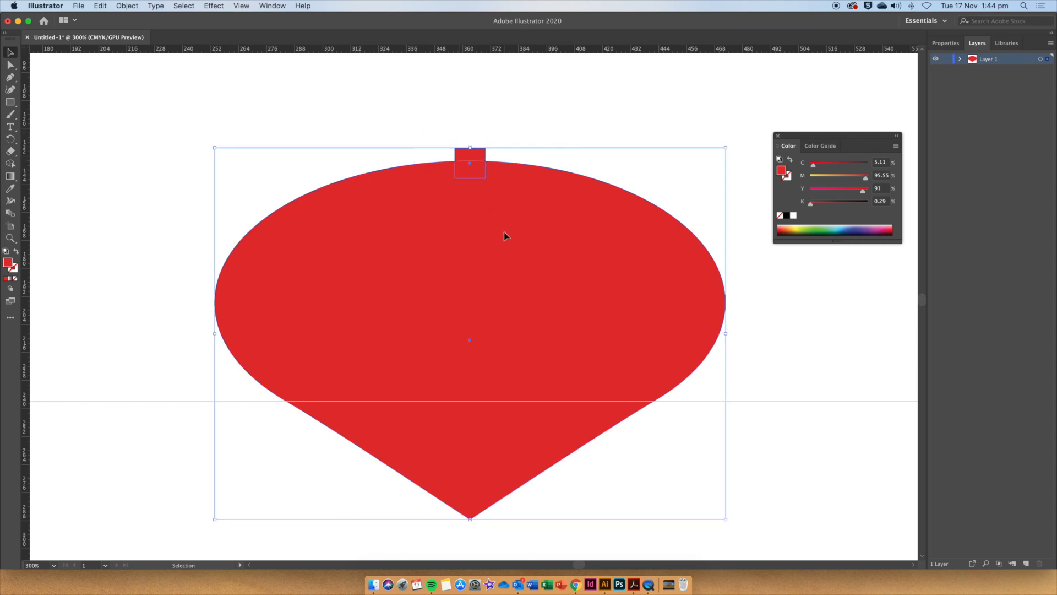
{"action": "left_click", "coordinate": [272, 7]}
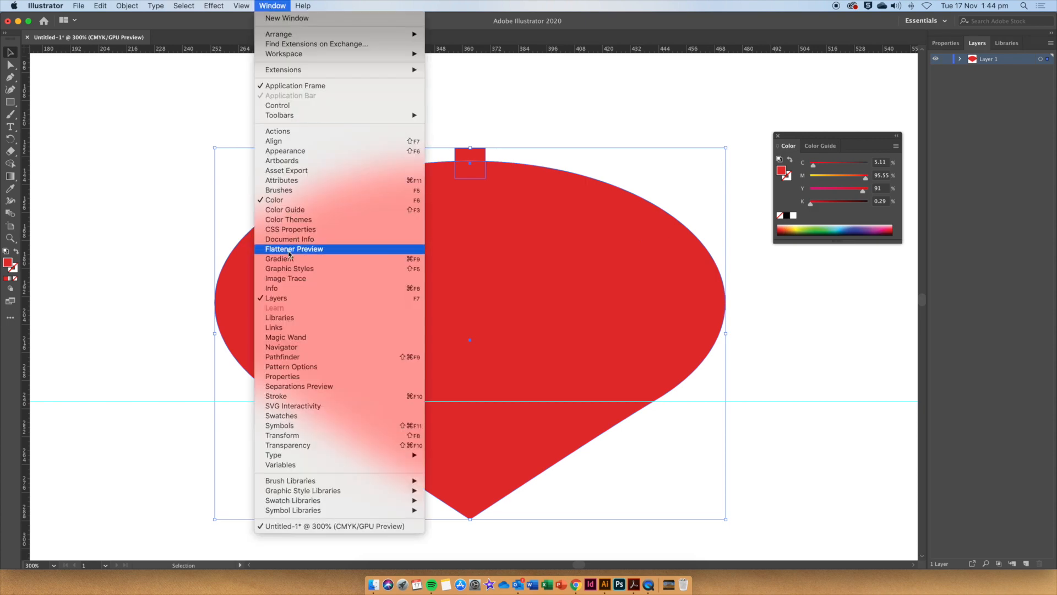
{"action": "left_click", "coordinate": [315, 359]}
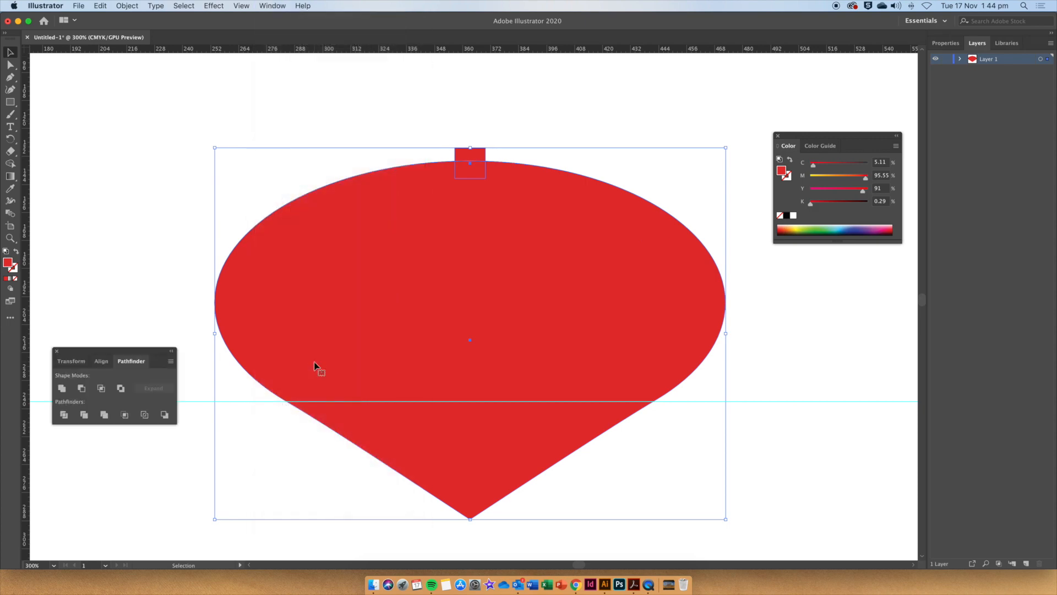
{"action": "left_click", "coordinate": [62, 388]}
Drag a second horizontal guide near the top and add anchor points where it crosses the shape.
{"action": "left_click_drag", "start_coordinate": [505, 52], "coordinate": [538, 209]}
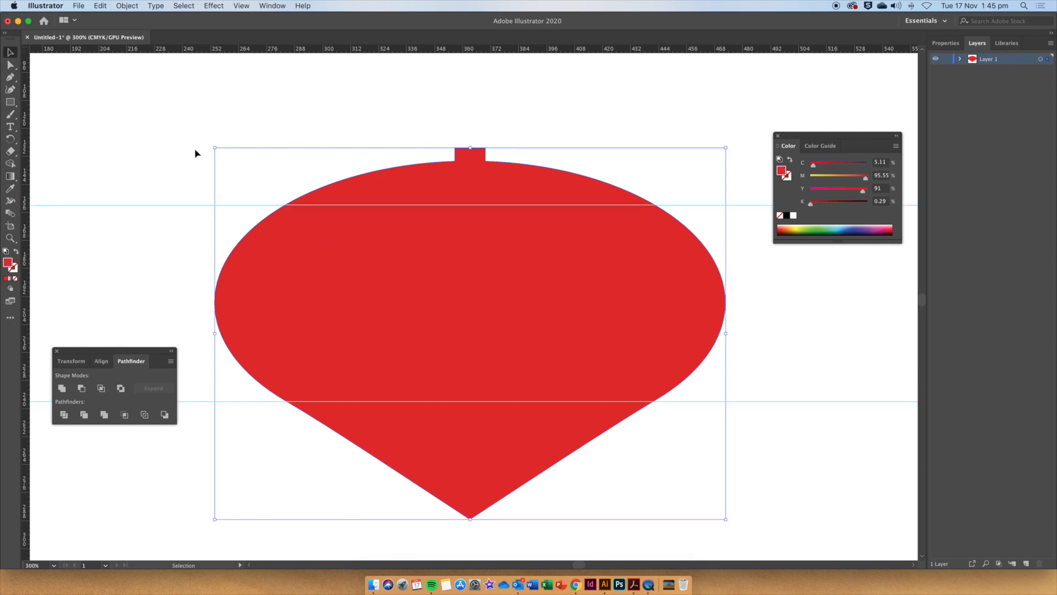
{"action": "left_click", "coordinate": [16, 81]}
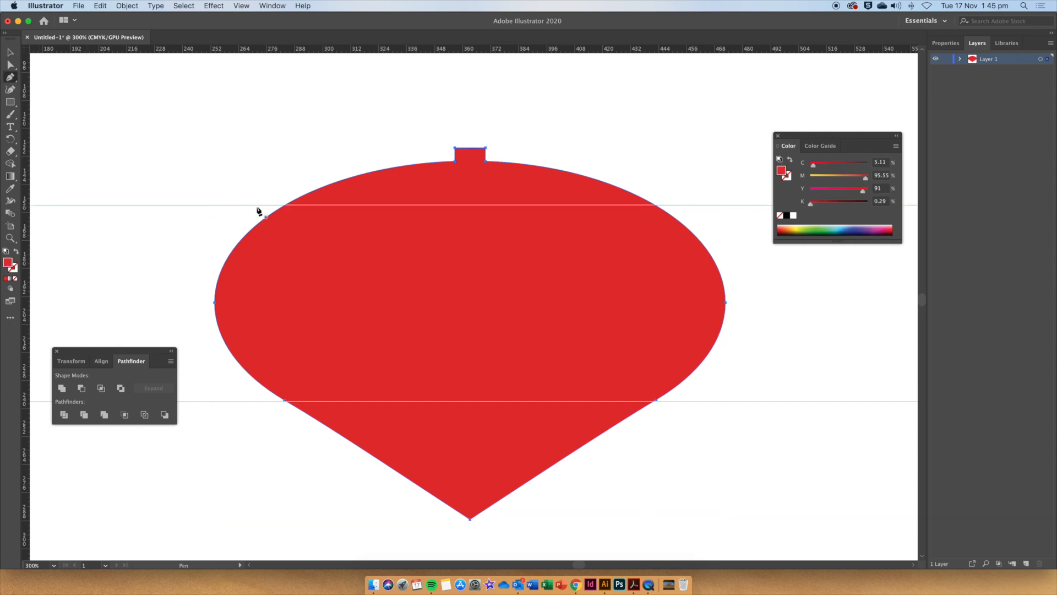
{"action": "left_click", "coordinate": [289, 205]}
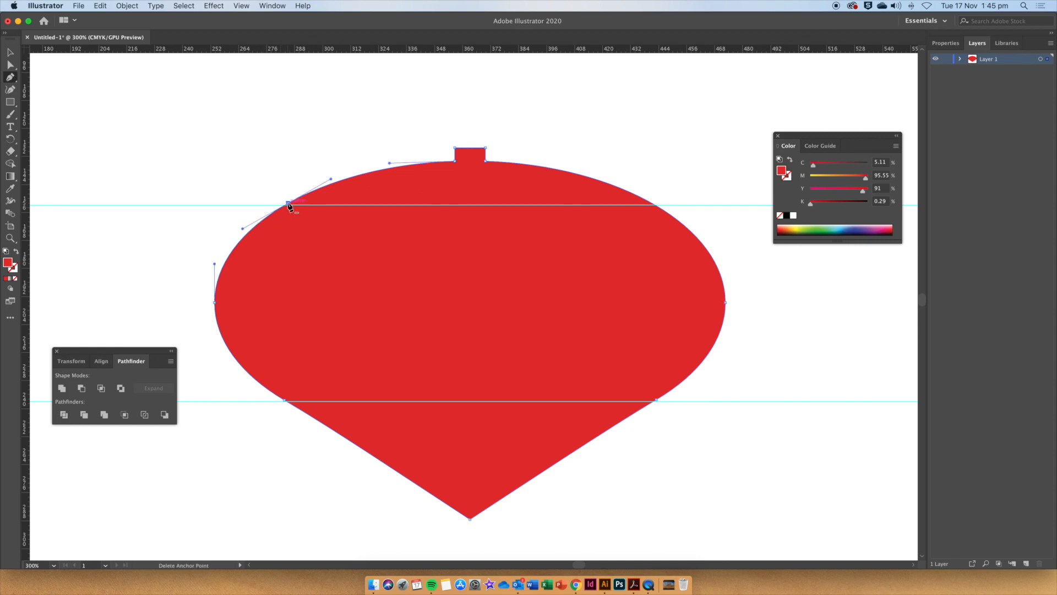
{"action": "left_click", "coordinate": [652, 205]}
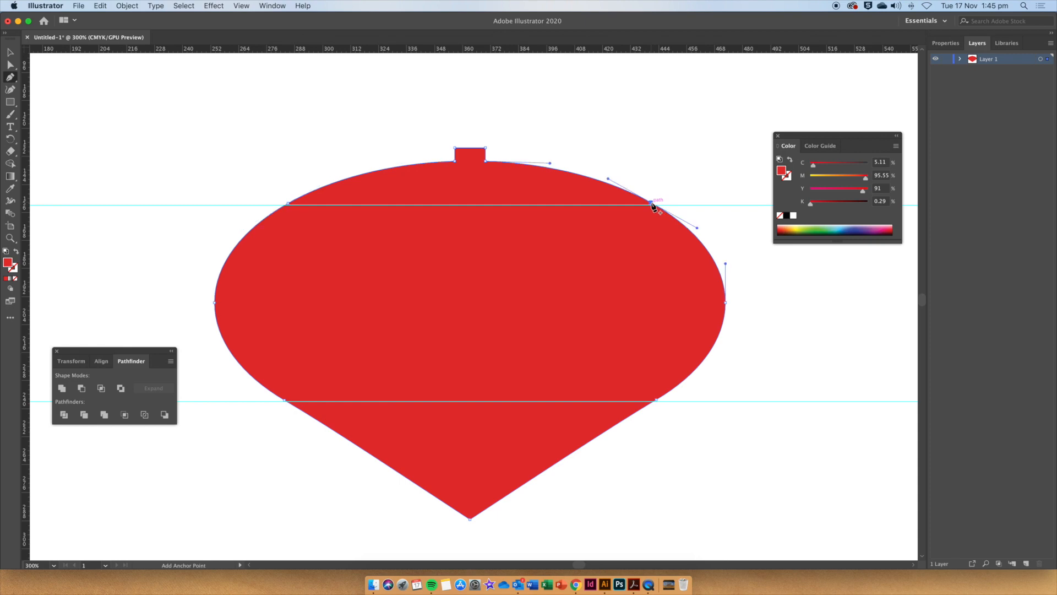
Delete the two anchor points where the rectangle joins the curve, then deselect.
{"action": "left_click", "coordinate": [455, 161]}
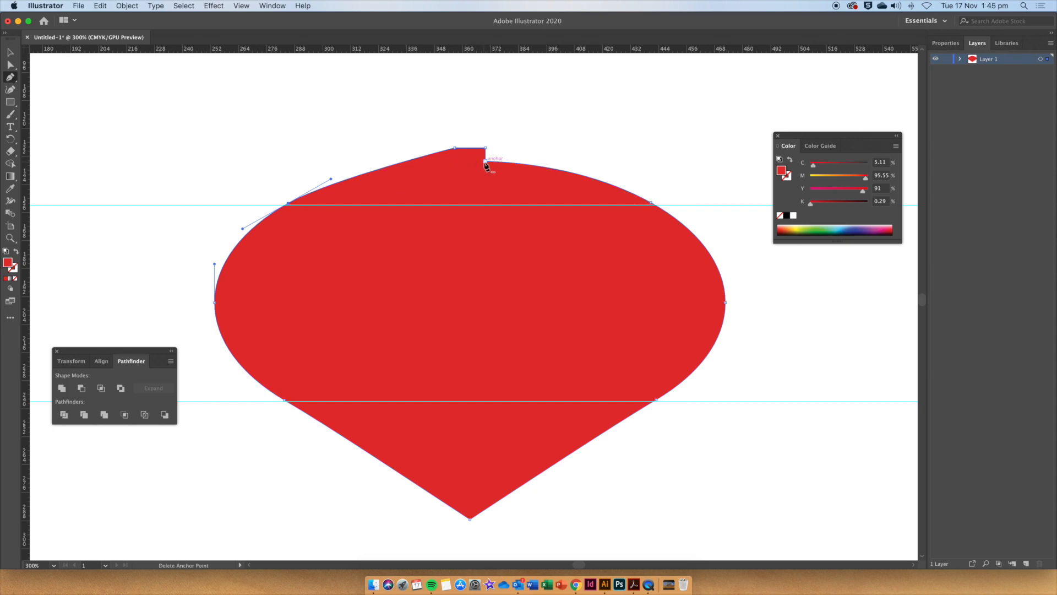
{"action": "left_click", "coordinate": [485, 161]}
{"action": "key", "text": "super+shift+a"}
Convert the top-left anchor point of the neck to a smooth point.
{"action": "left_click", "coordinate": [11, 66]}
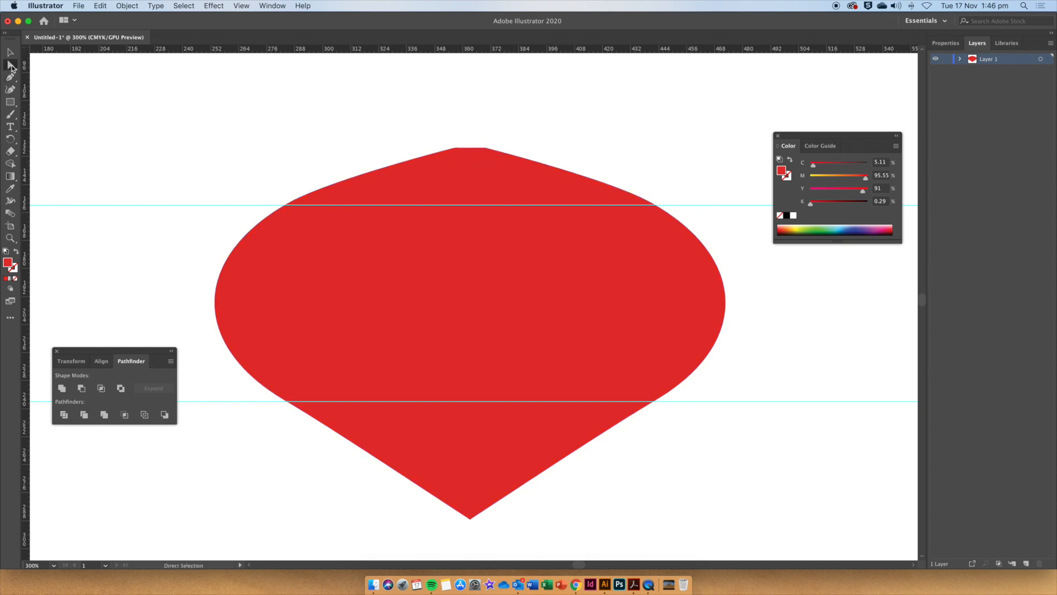
{"action": "left_click", "coordinate": [455, 149]}
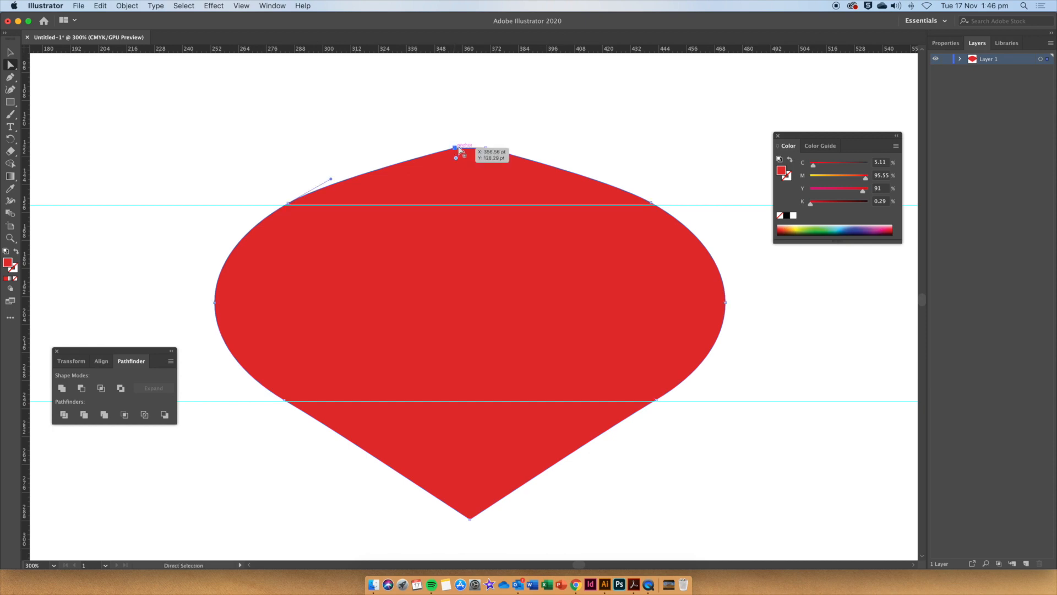
{"action": "left_click", "coordinate": [945, 43]}
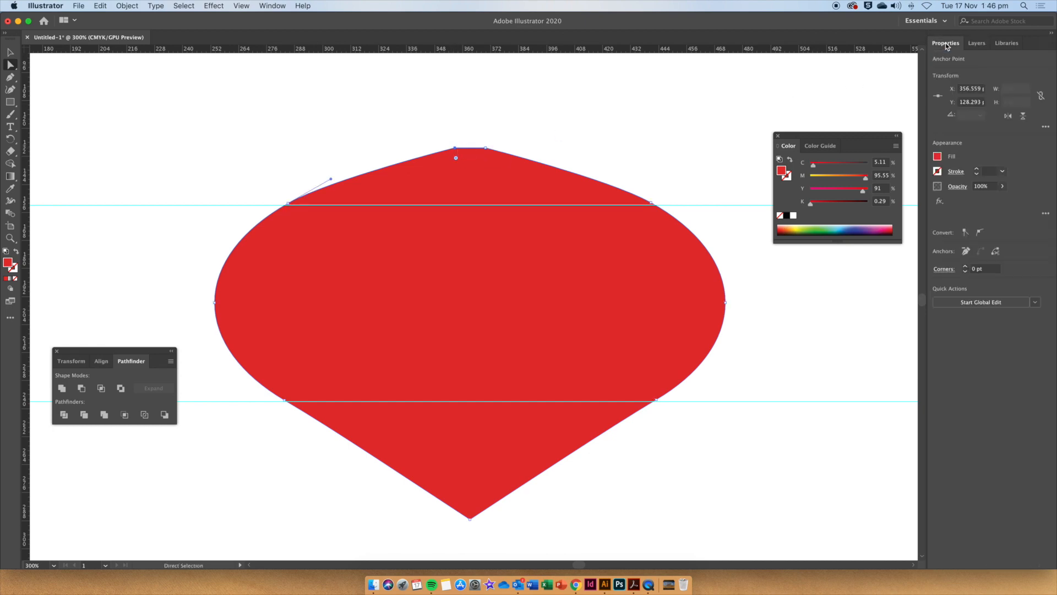
{"action": "left_click", "coordinate": [980, 232]}
Convert the neck's top-right anchor to smooth and adjust both neck handles so the neck curves into the body.
{"action": "scroll", "coordinate": [586, 172], "scroll_direction": "down", "scroll_amount": 1}
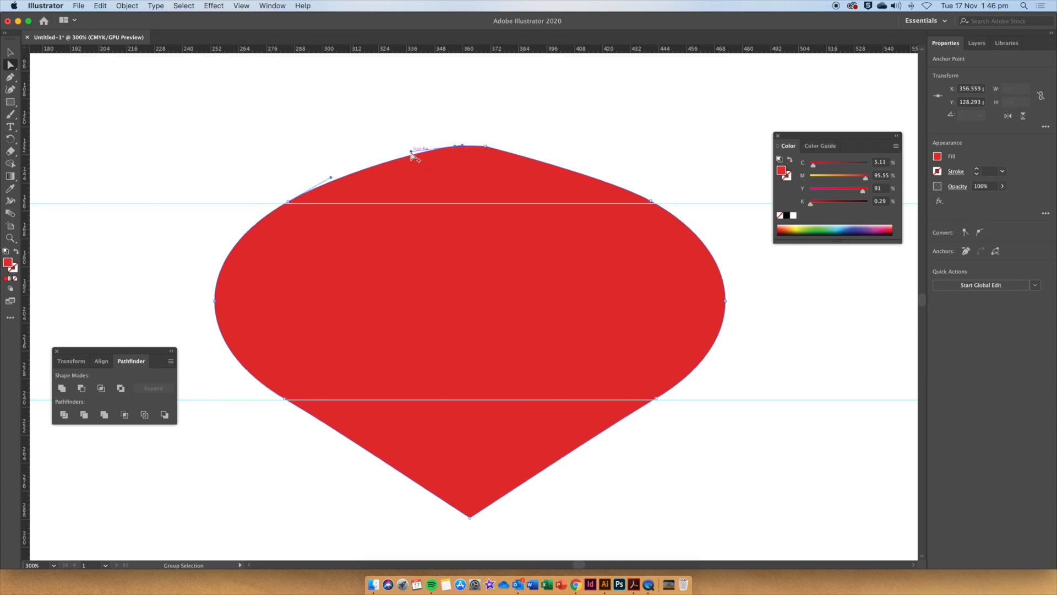
{"action": "left_click_drag", "start_coordinate": [412, 153], "coordinate": [455, 174]}
{"action": "key", "text": "super+equal"}
{"action": "left_click", "coordinate": [509, 146]}
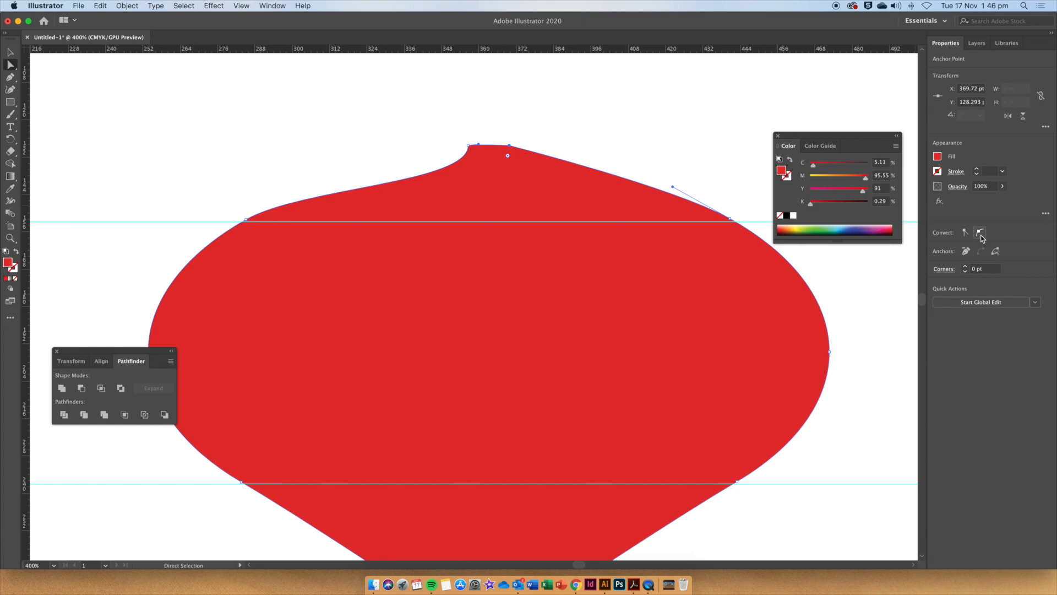
{"action": "left_click", "coordinate": [980, 233]}
{"action": "left_click_drag", "start_coordinate": [566, 153], "coordinate": [509, 187]}
{"action": "left_click", "coordinate": [468, 146]}
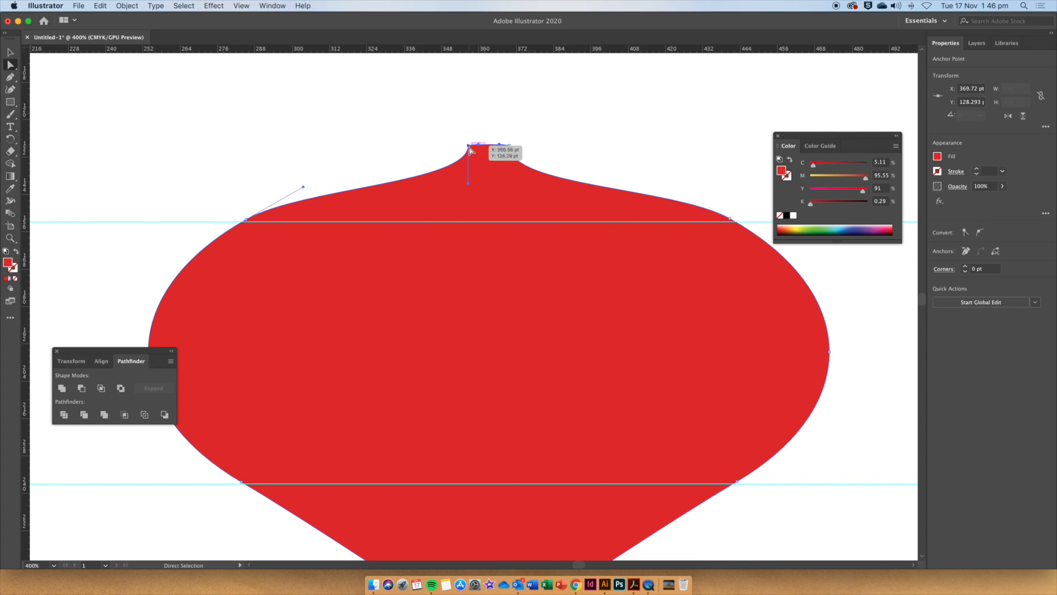
{"action": "left_click", "coordinate": [509, 145]}
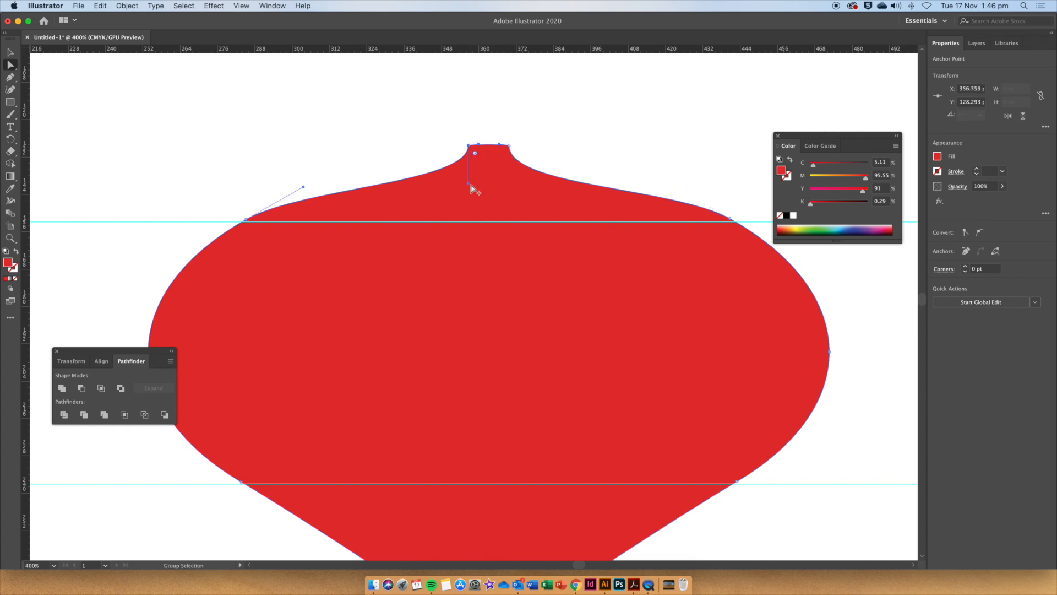
{"action": "left_click", "coordinate": [560, 142]}
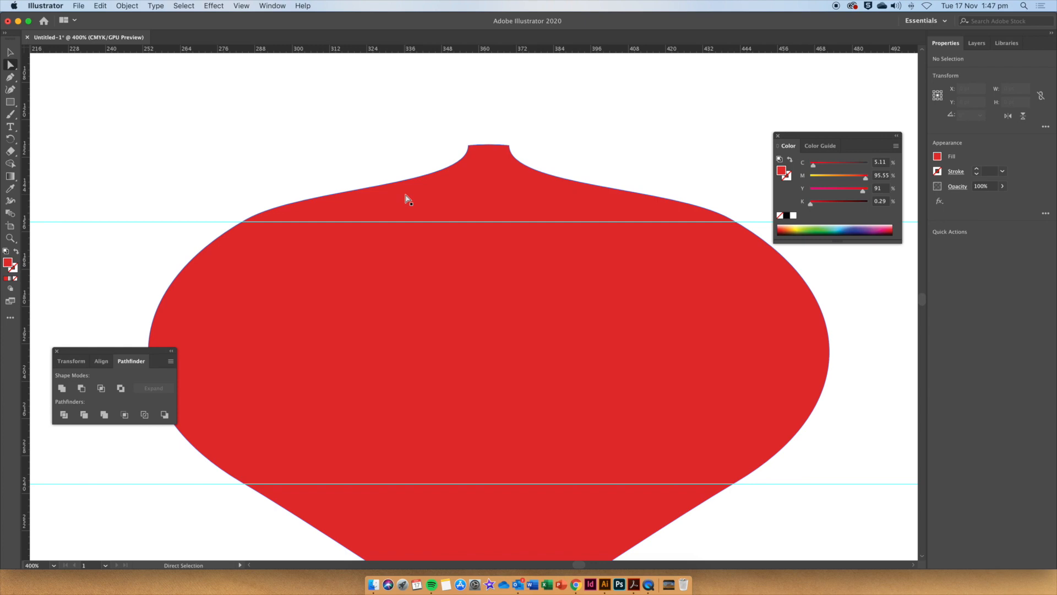
Draw a rectangle cap about 21 × 12 pt on top of the neck and fill it light grey.
{"action": "left_click", "coordinate": [10, 102]}
{"action": "left_click_drag", "start_coordinate": [456, 113], "coordinate": [520, 149]}
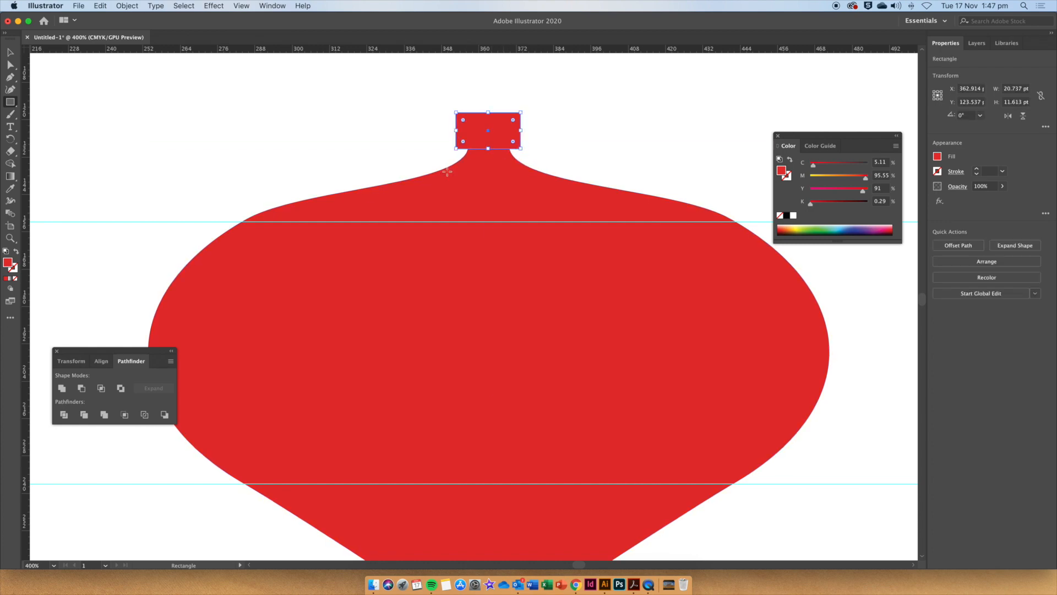
{"action": "double_click", "coordinate": [8, 263]}
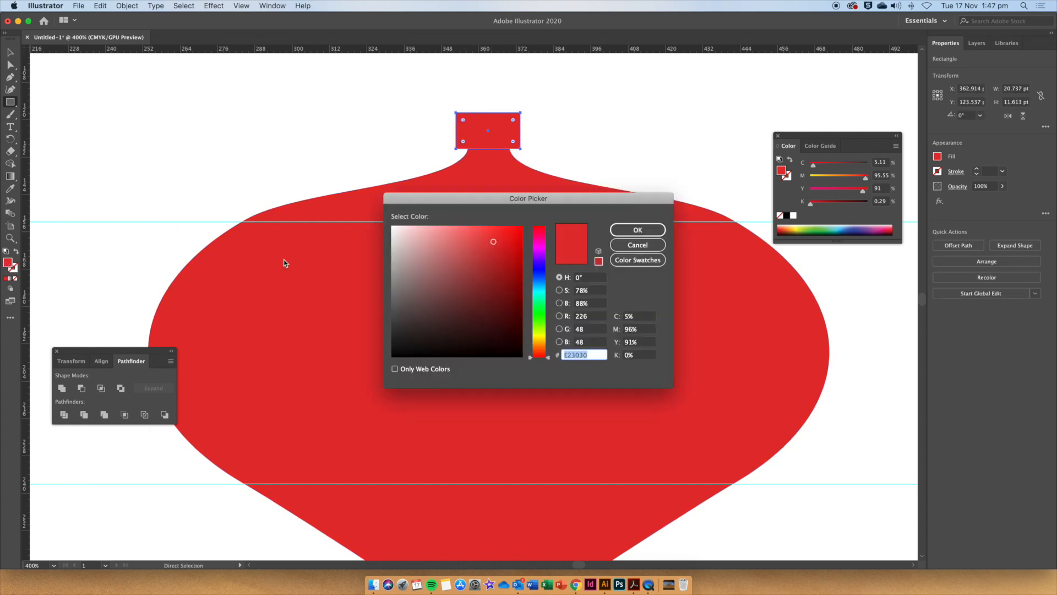
{"action": "left_click_drag", "start_coordinate": [405, 246], "coordinate": [389, 241]}
{"action": "left_click", "coordinate": [624, 230]}
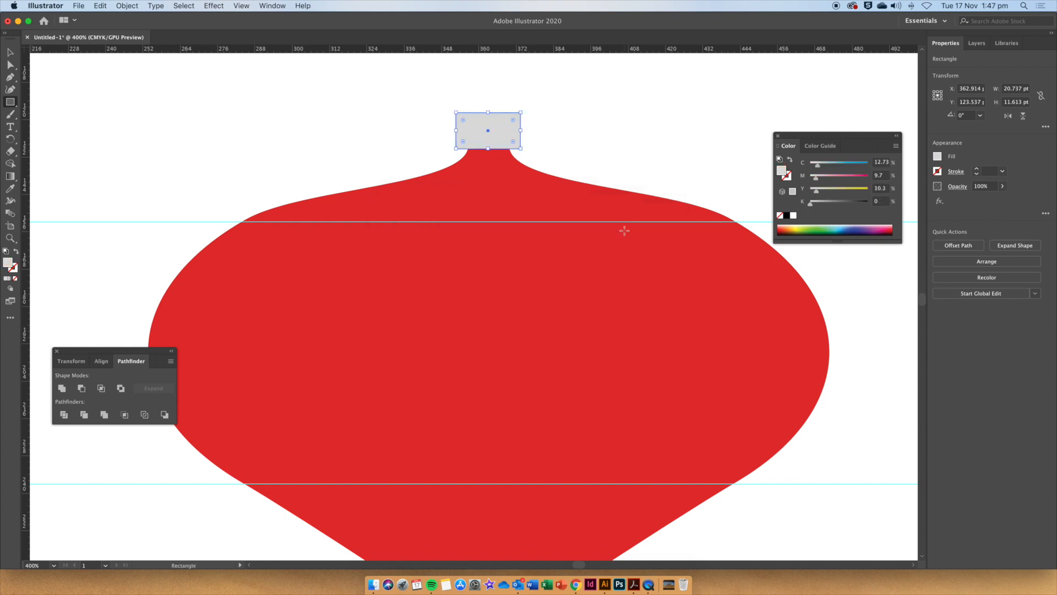
Round the corners of the cap rectangle.
{"action": "key", "text": "v"}
{"action": "left_click_drag", "start_coordinate": [464, 120], "coordinate": [466, 125]}
{"action": "left_click", "coordinate": [532, 99]}
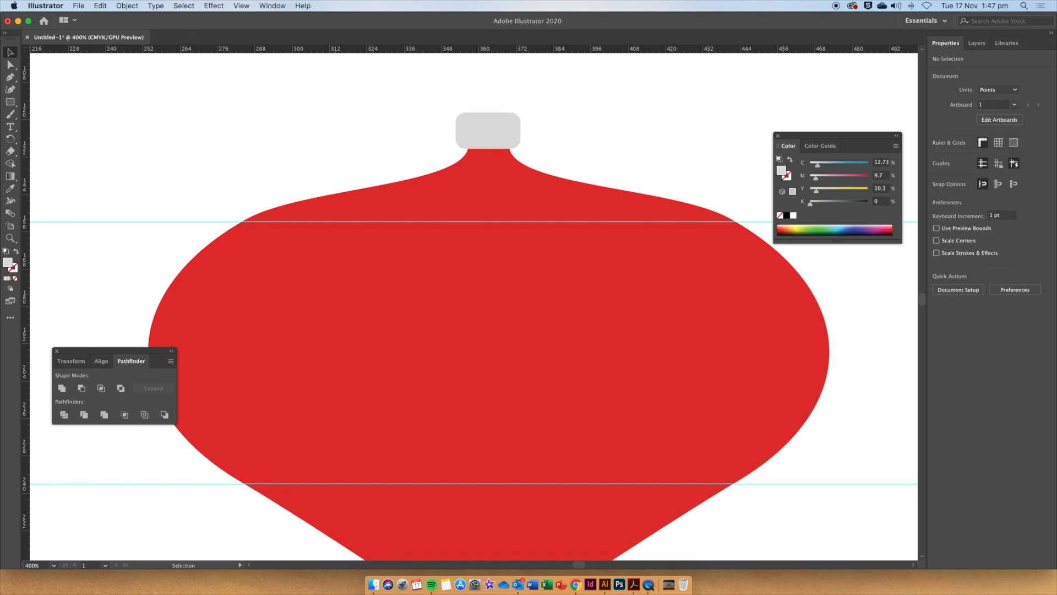
Draw a thin vertical stripe about 0.8 × 9.8 pt at the cap's left side and fill it a darker grey.
{"action": "key", "text": "a"}
{"action": "key", "text": "super+equal"}
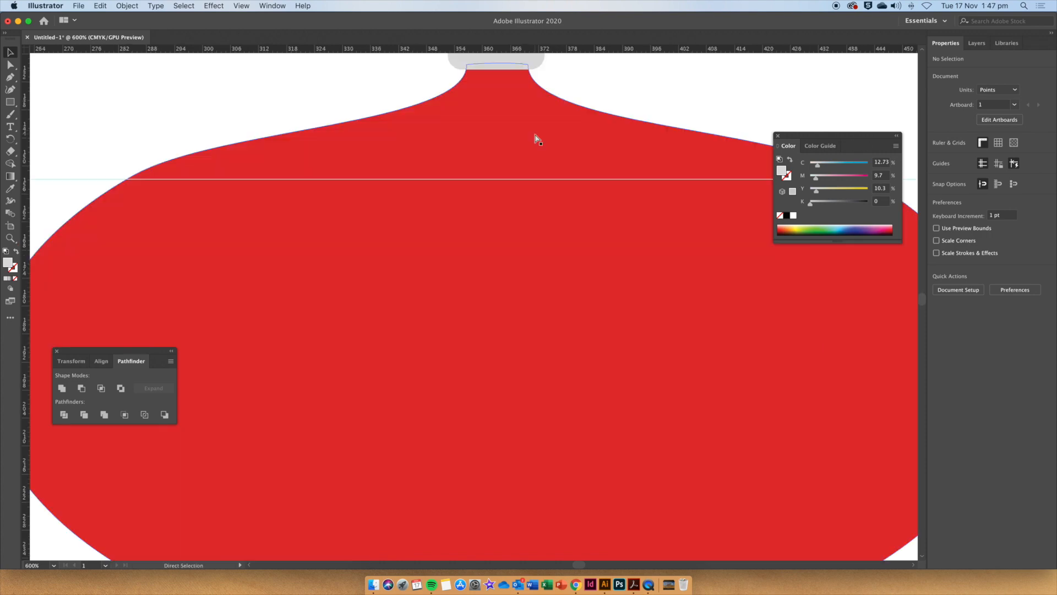
{"action": "left_click_drag", "start_coordinate": [534, 135], "coordinate": [493, 436]}
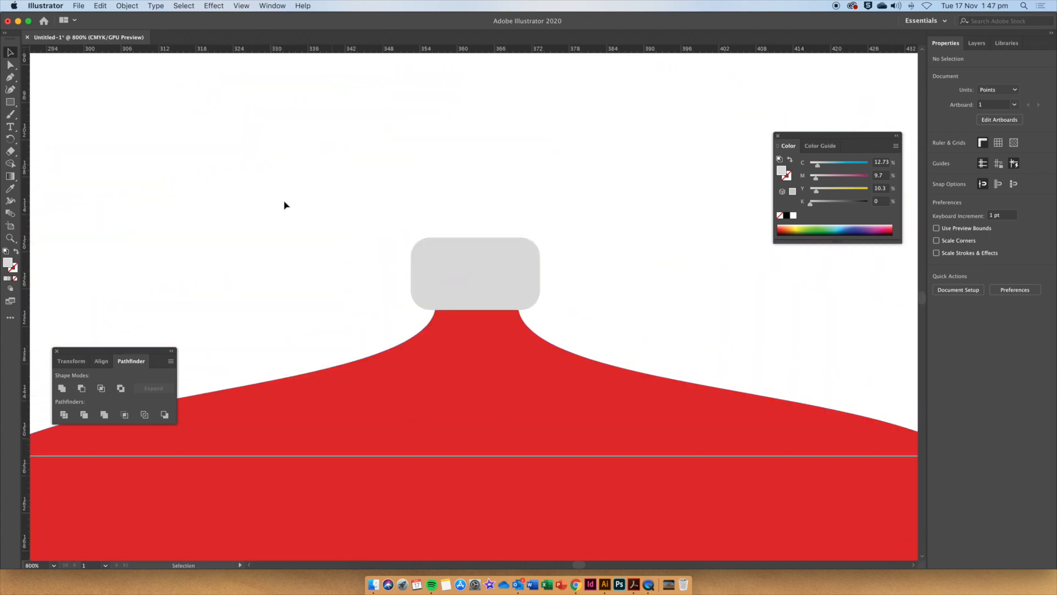
{"action": "left_click", "coordinate": [512, 278]}
{"action": "left_click", "coordinate": [11, 102]}
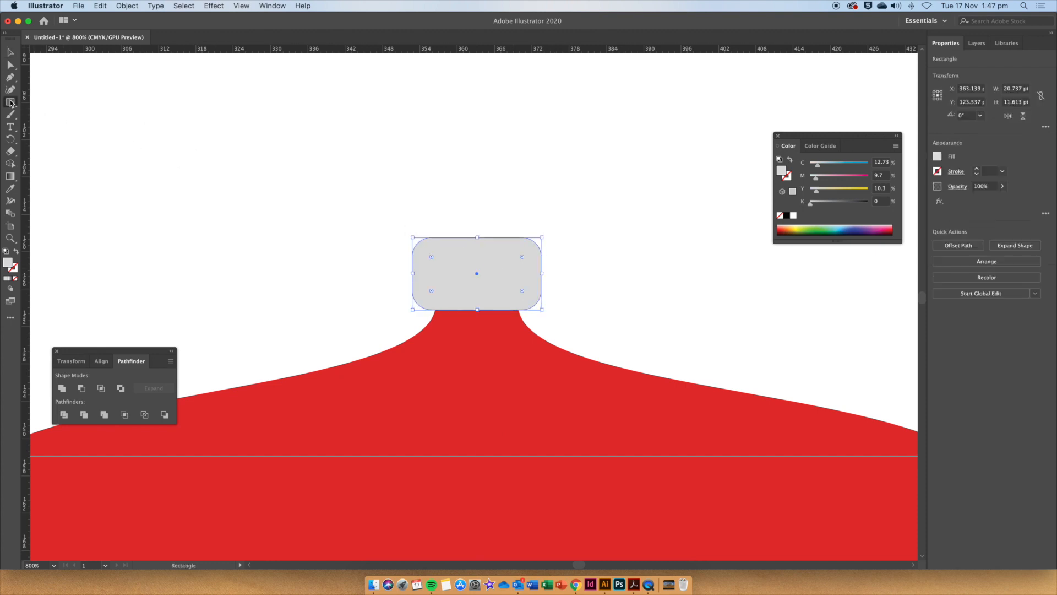
{"action": "left_click_drag", "start_coordinate": [431, 308], "coordinate": [437, 248]}
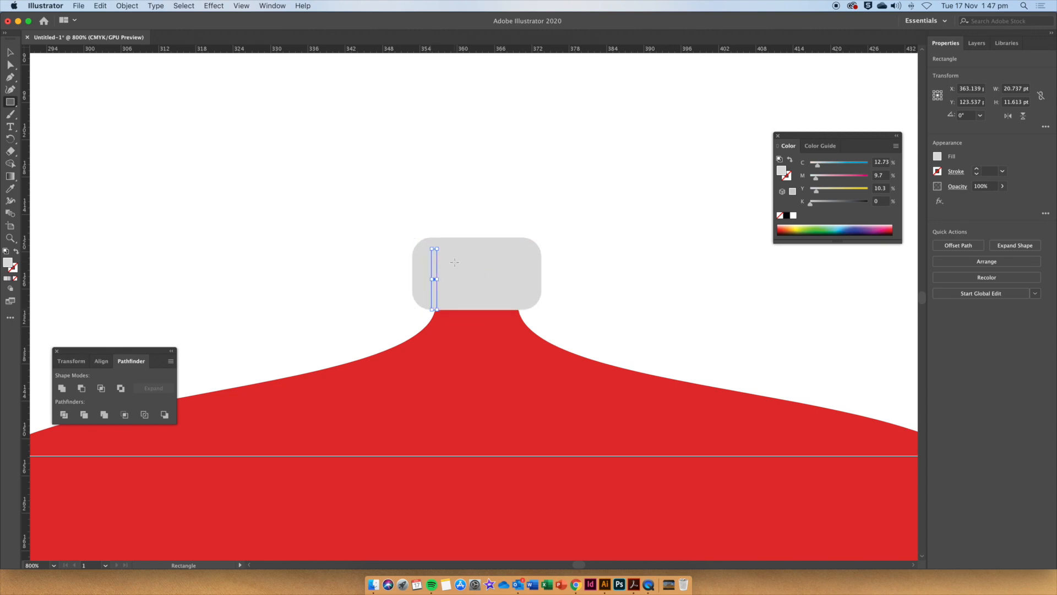
{"action": "double_click", "coordinate": [11, 263]}
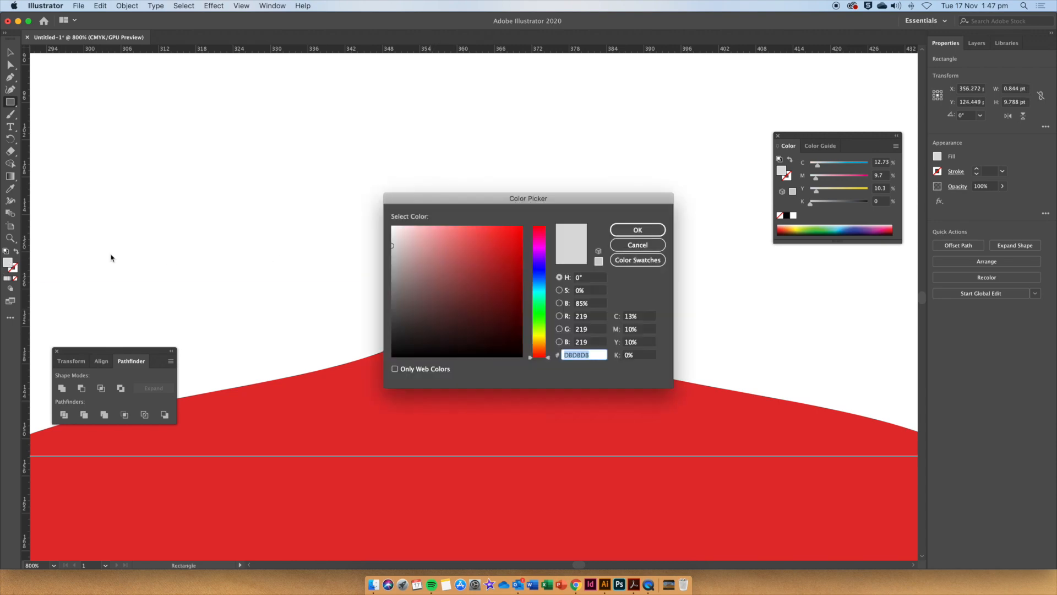
{"action": "left_click_drag", "start_coordinate": [390, 252], "coordinate": [392, 261]}
{"action": "left_click", "coordinate": [628, 233]}
{"action": "left_click", "coordinate": [10, 51]}
{"action": "left_click", "coordinate": [293, 196]}
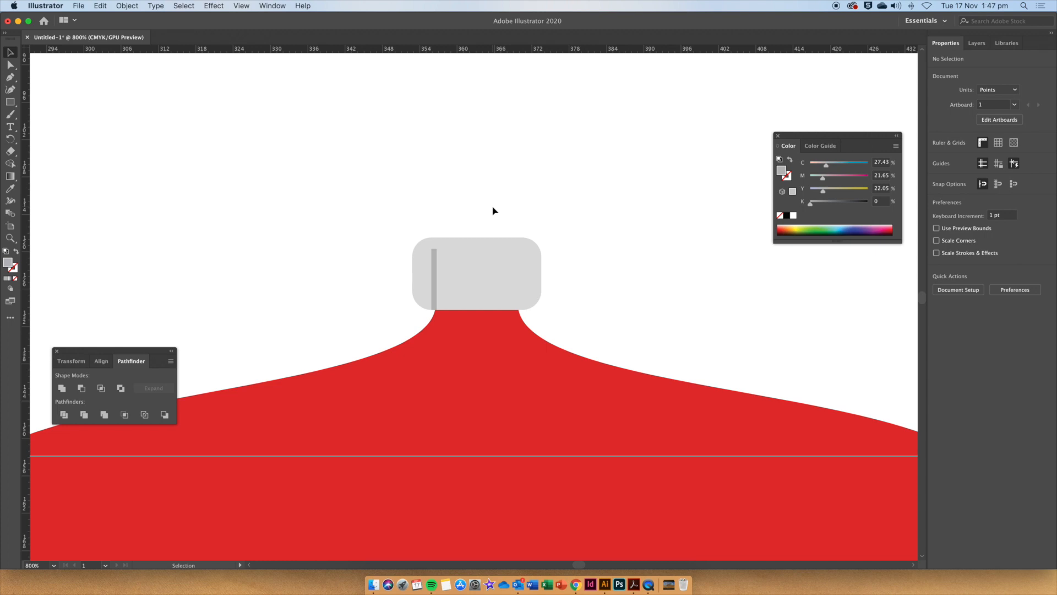
Duplicate the stripe to the right and repeat the transformation to make a row of eight evenly spaced stripes.
{"action": "left_click", "coordinate": [435, 258]}
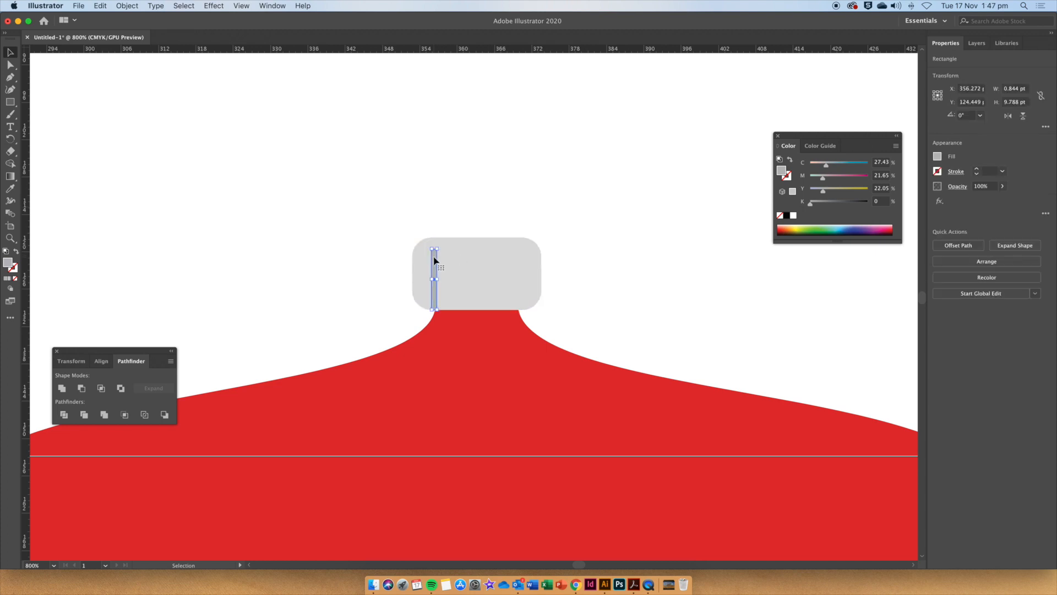
{"action": "left_click_drag", "start_coordinate": [435, 259], "coordinate": [447, 260]}
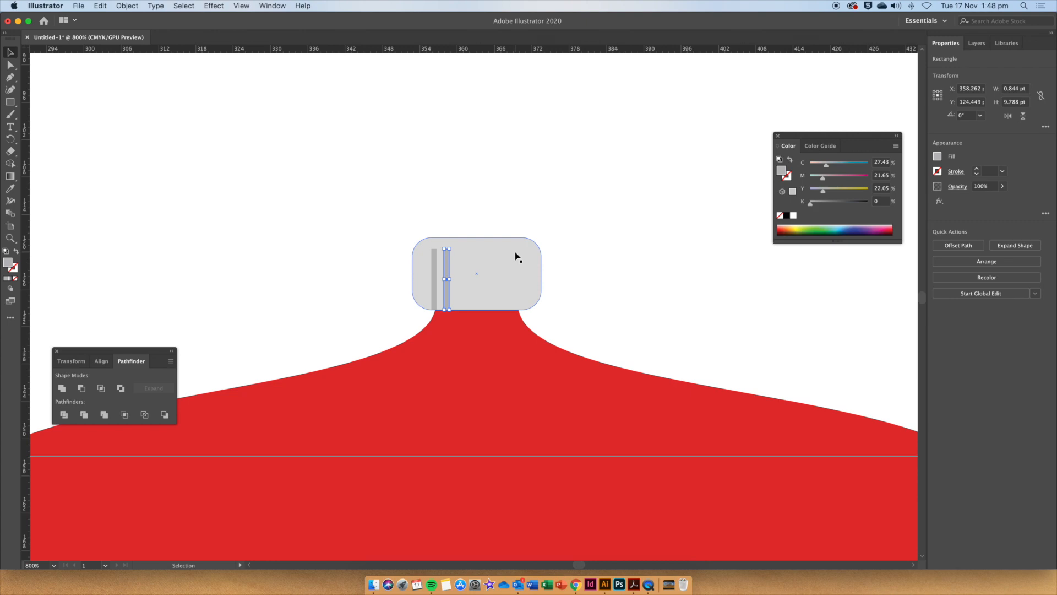
{"action": "left_click", "coordinate": [126, 7]}
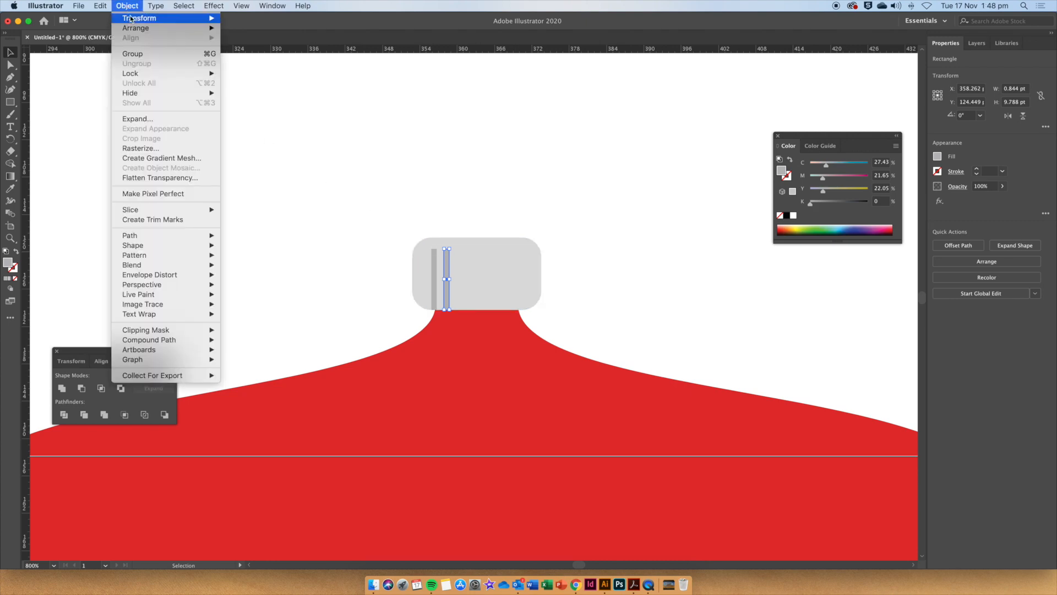
{"action": "mouse_move", "coordinate": [138, 18]}
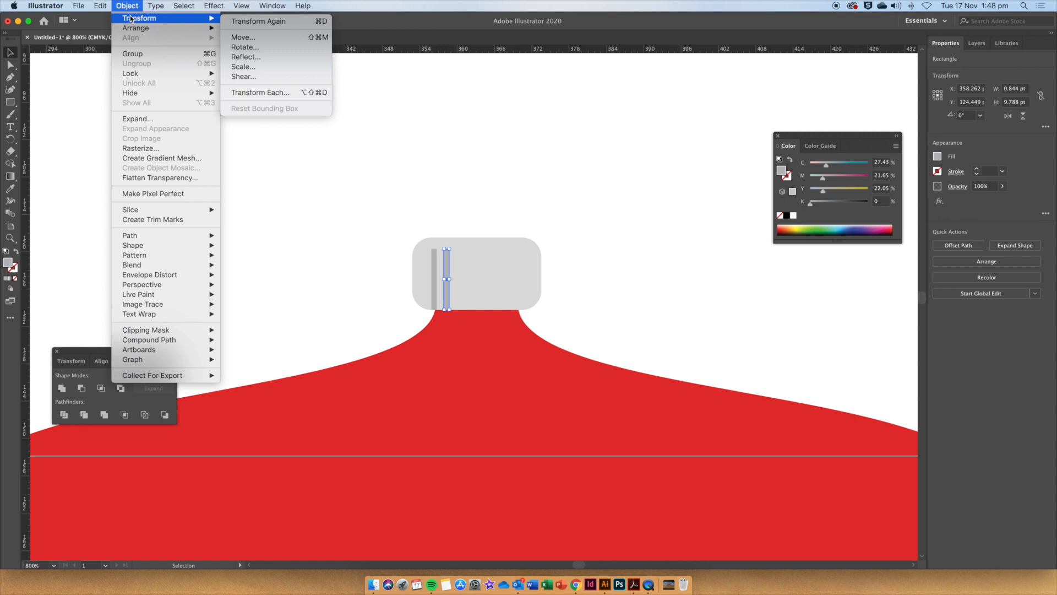
{"action": "left_click", "coordinate": [253, 22]}
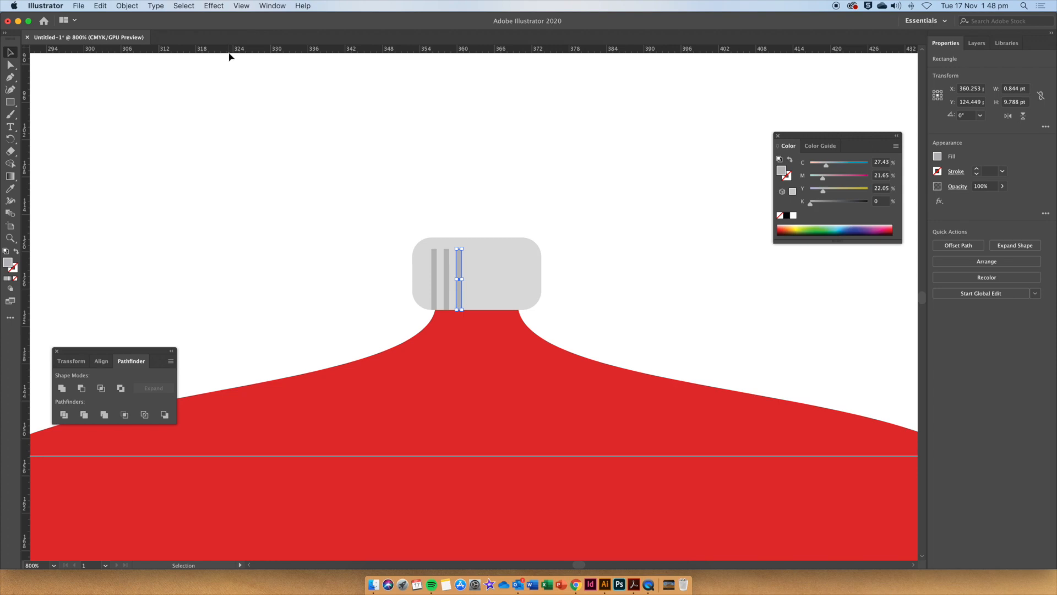
{"action": "left_click", "coordinate": [126, 6]}
{"action": "mouse_move", "coordinate": [161, 20]}
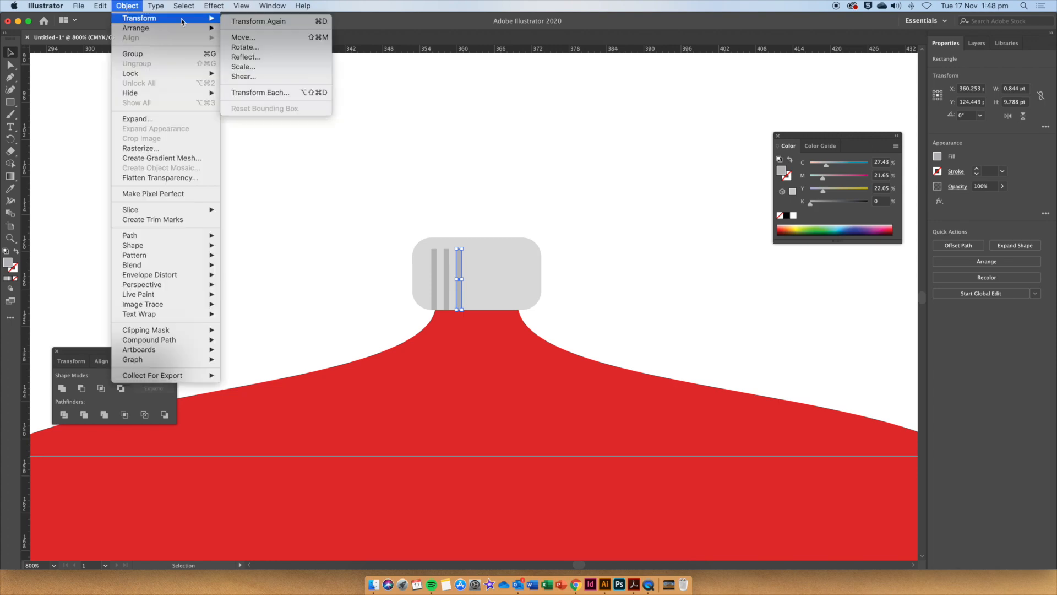
{"action": "left_click", "coordinate": [254, 22]}
{"action": "left_click", "coordinate": [127, 5]}
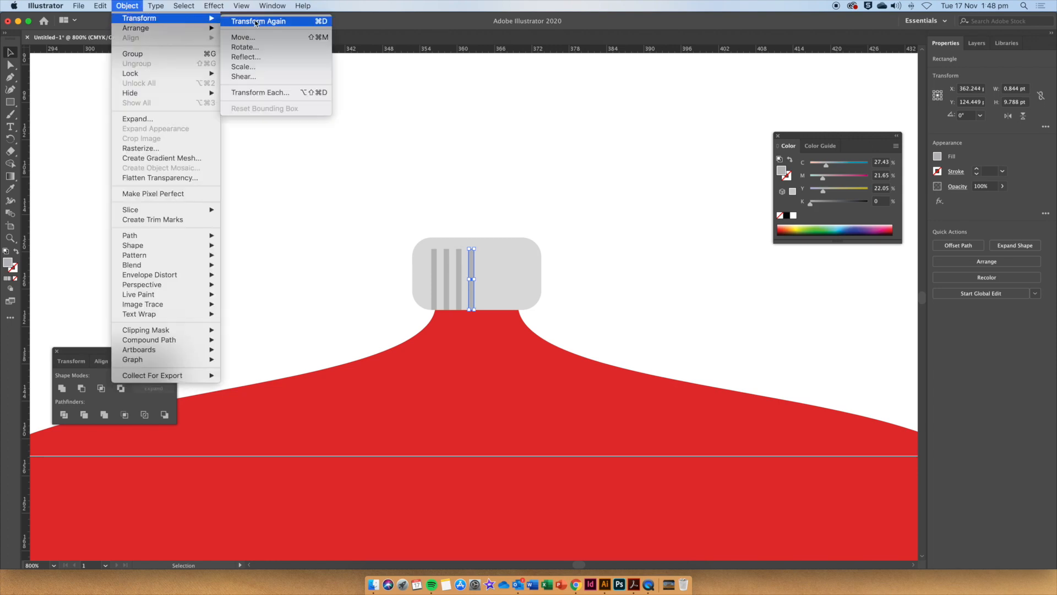
{"action": "left_click", "coordinate": [255, 22]}
{"action": "left_click", "coordinate": [126, 5]}
{"action": "left_click", "coordinate": [258, 21]}
{"action": "left_click", "coordinate": [126, 5]}
{"action": "left_click", "coordinate": [258, 21]}
{"action": "left_click", "coordinate": [127, 6]}
{"action": "left_click", "coordinate": [257, 21]}
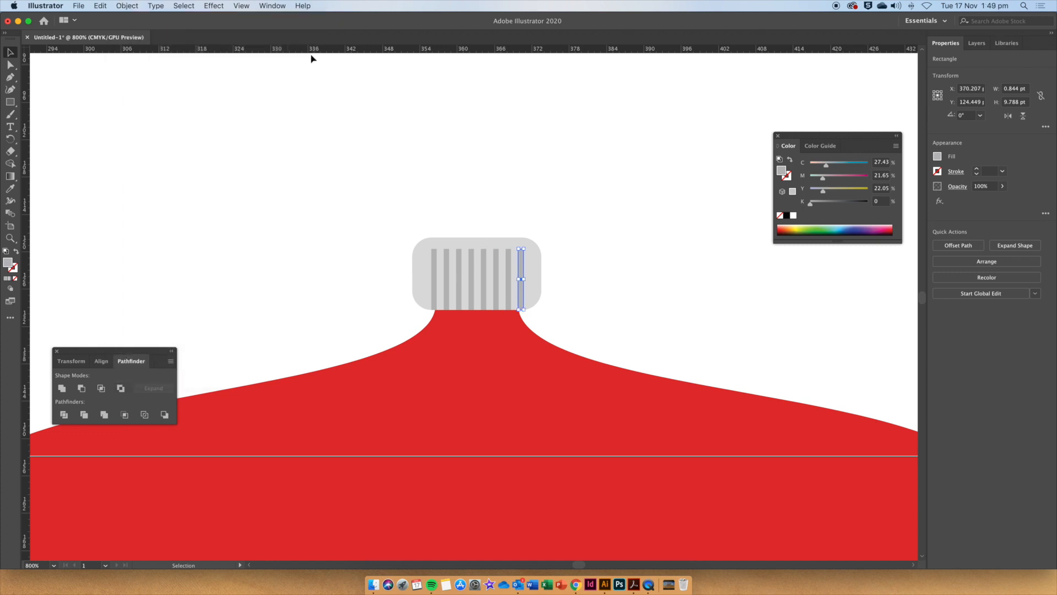
Select all the stripes and shift them so the row sits centred on the cap.
{"action": "left_click", "coordinate": [507, 162]}
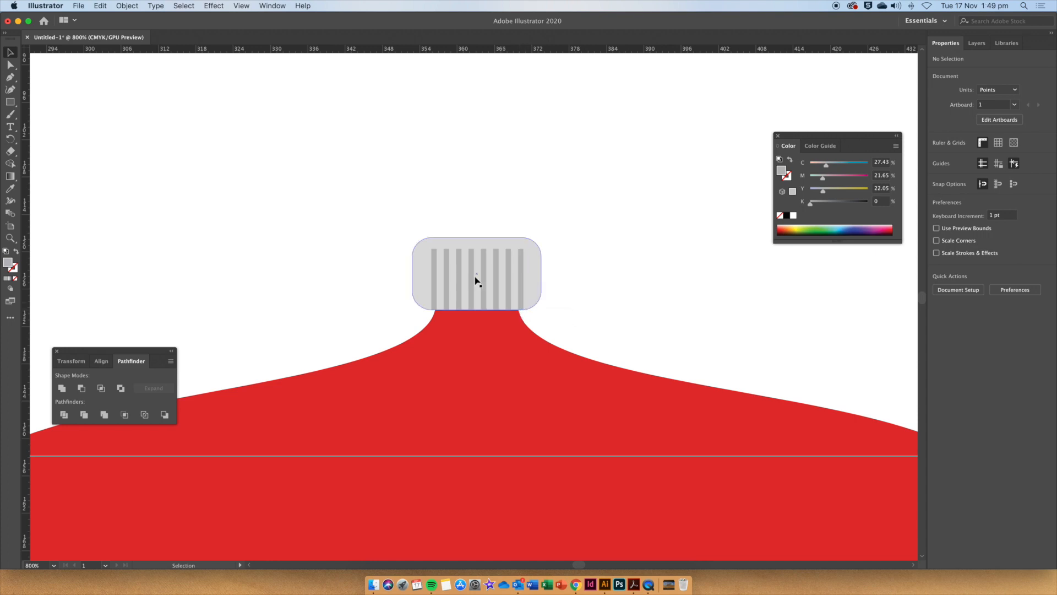
{"action": "left_click_drag", "start_coordinate": [424, 219], "coordinate": [528, 267]}
{"action": "key", "text": "shift"}
{"action": "left_click", "coordinate": [529, 266], "text": "shift"}
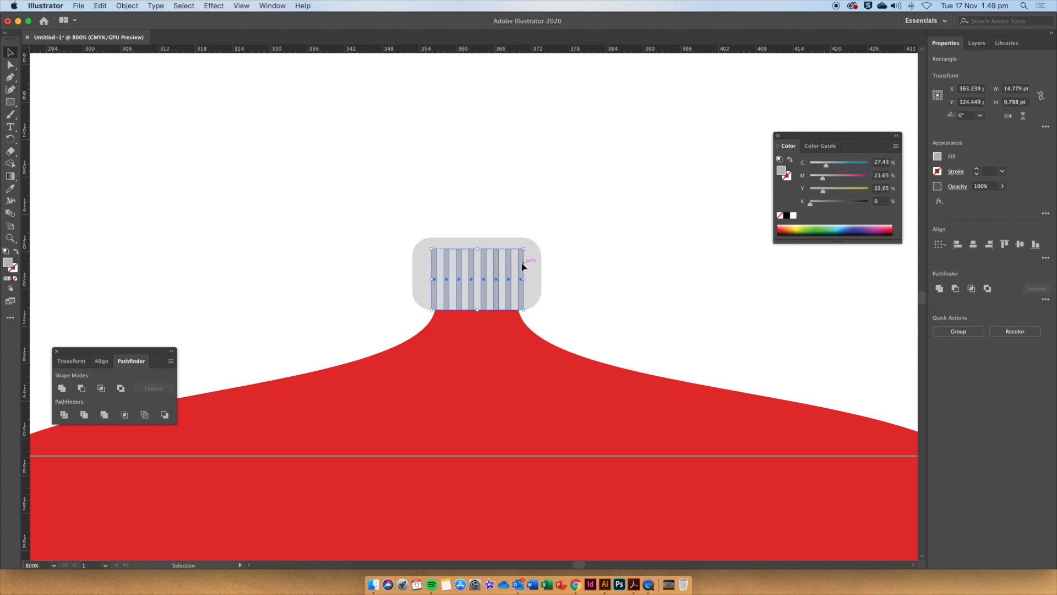
{"action": "left_click_drag", "start_coordinate": [522, 267], "coordinate": [522, 266]}
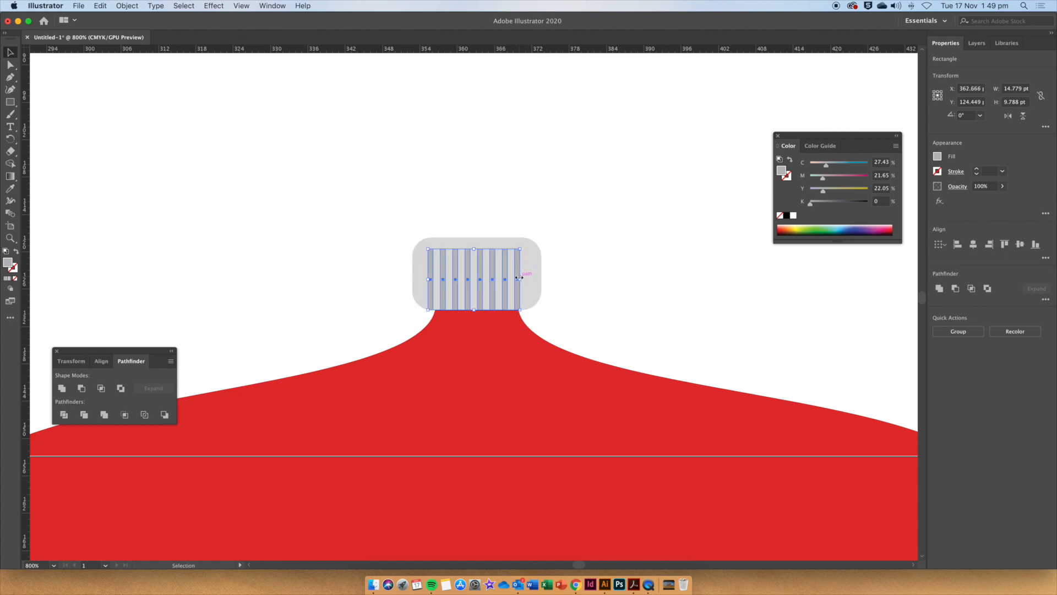
{"action": "key", "text": "super+equal"}
{"action": "key", "text": "super+equal"}
{"action": "key", "text": "super+equal"}
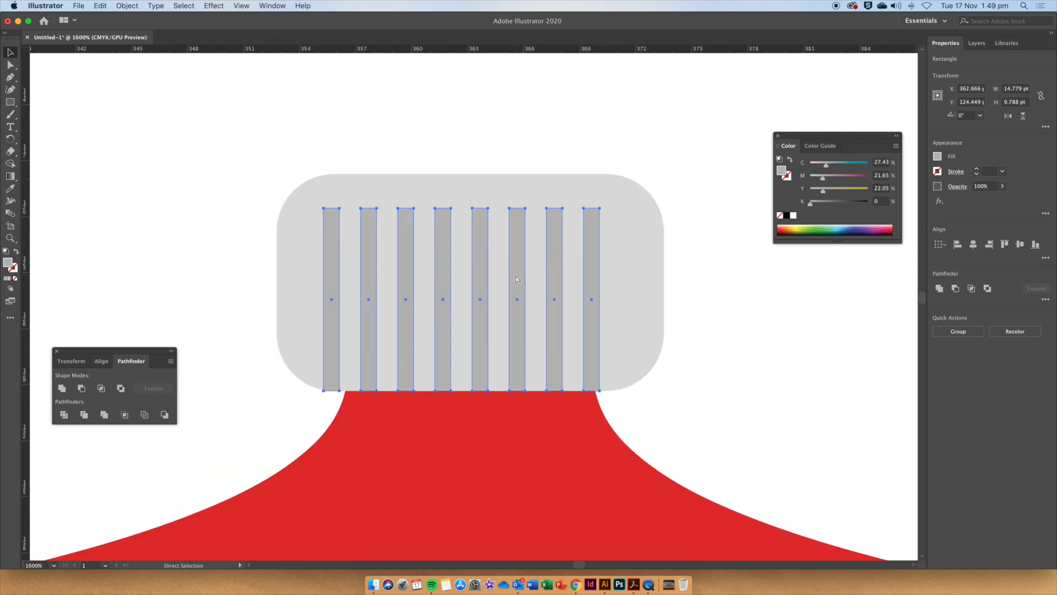
{"action": "left_click_drag", "start_coordinate": [594, 276], "coordinate": [600, 275]}
{"action": "left_click_drag", "start_coordinate": [601, 347], "coordinate": [604, 346]}
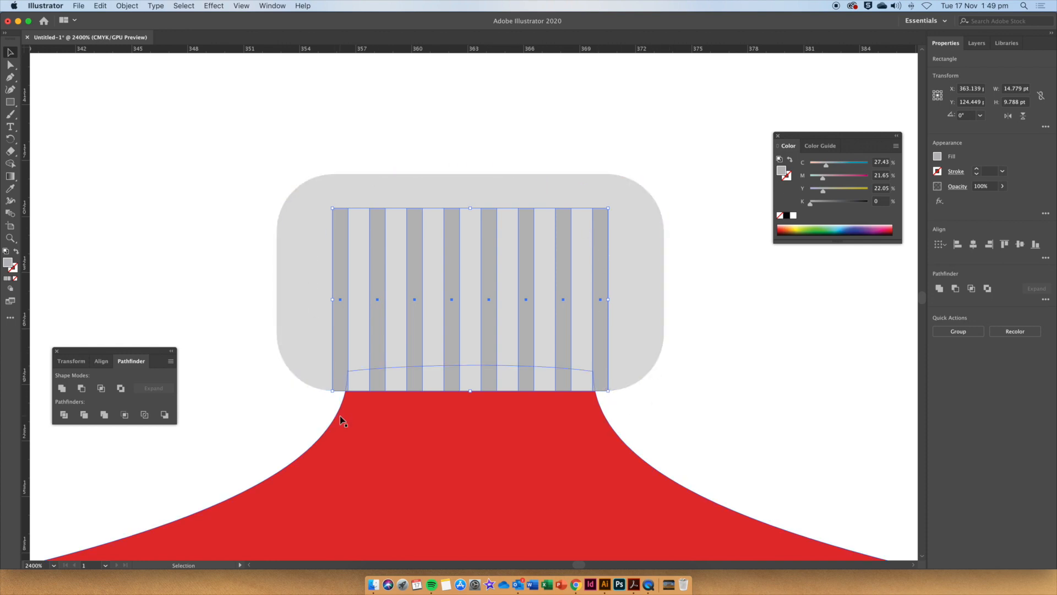
{"action": "left_click", "coordinate": [681, 408]}
Draw a thin vertical rectangle about 0.6 × 51 pt rising from the cap as the hanging string.
{"action": "key", "text": "a"}
{"action": "key", "text": "super+minus"}
{"action": "key", "text": "super+minus"}
{"action": "key", "text": "super+minus"}
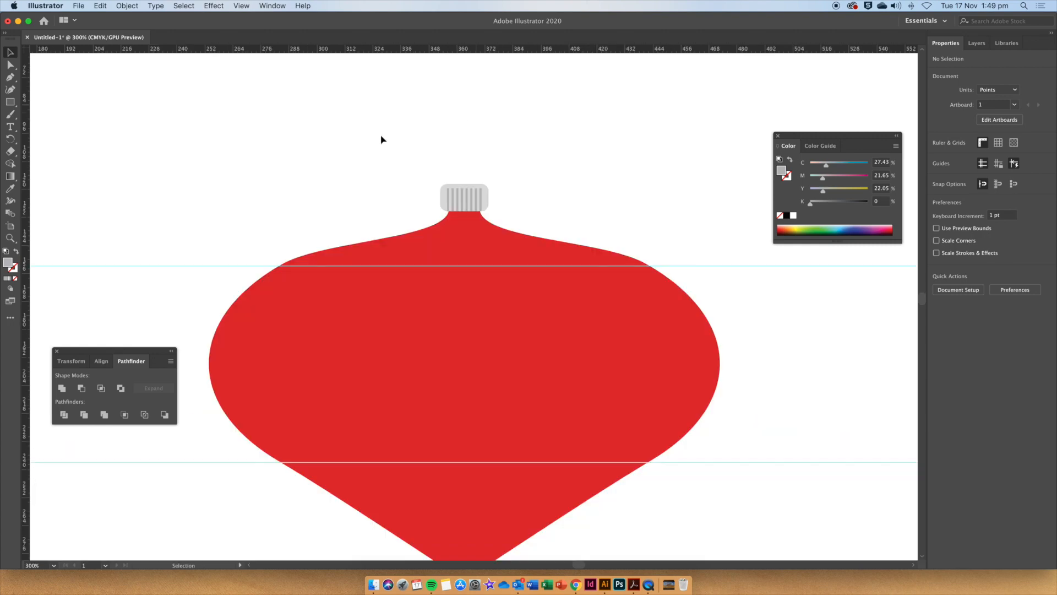
{"action": "left_click", "coordinate": [10, 101]}
{"action": "left_click_drag", "start_coordinate": [464, 184], "coordinate": [465, 65]}
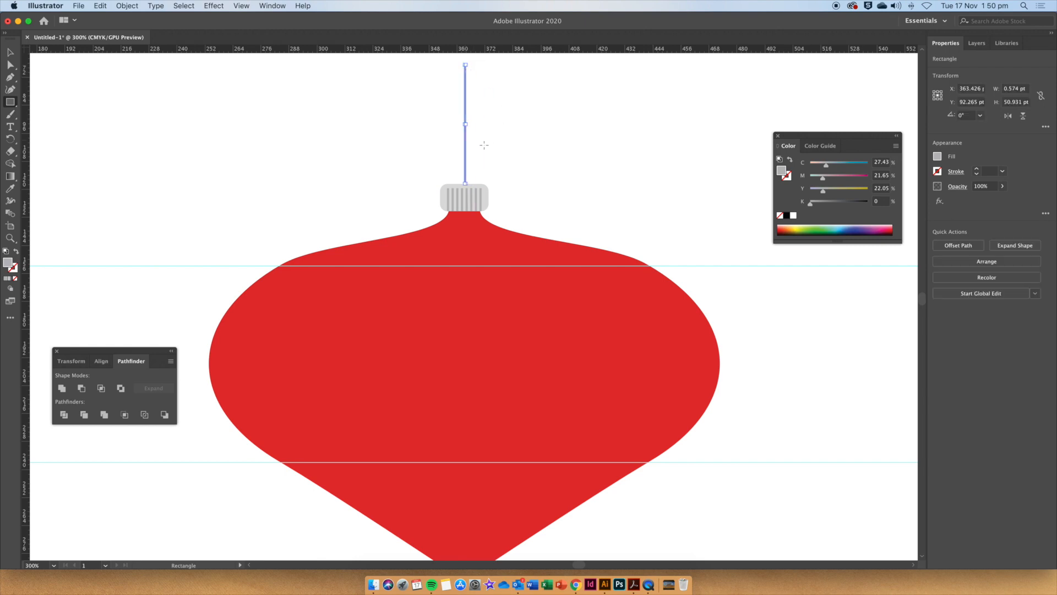
{"action": "left_click", "coordinate": [9, 53]}
{"action": "left_click", "coordinate": [379, 145]}
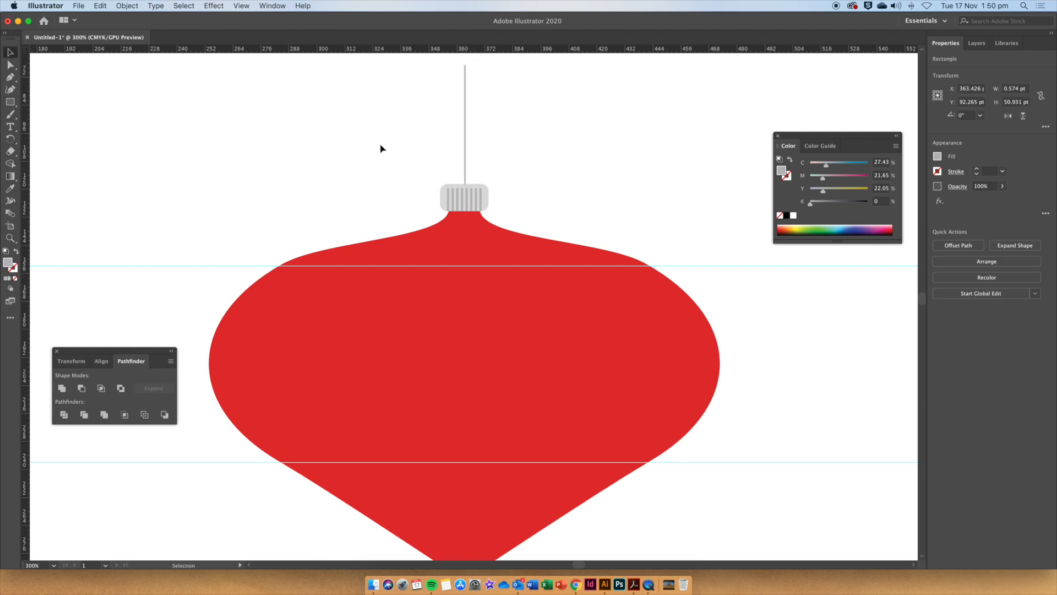
Select and delete both horizontal guides.
{"action": "left_click", "coordinate": [694, 266]}
{"action": "left_click", "coordinate": [692, 254]}
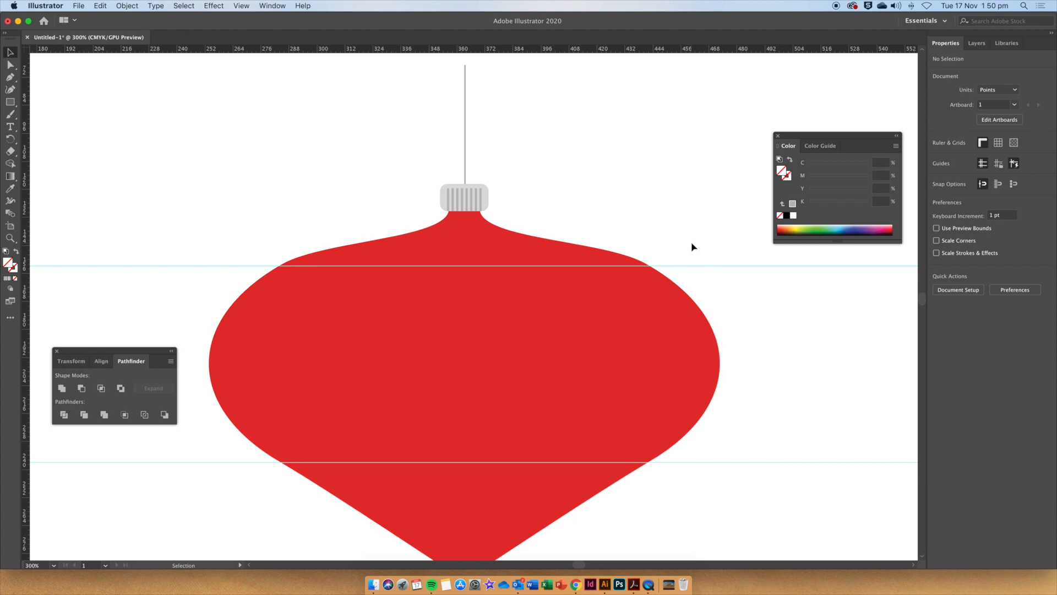
{"action": "left_click", "coordinate": [699, 266]}
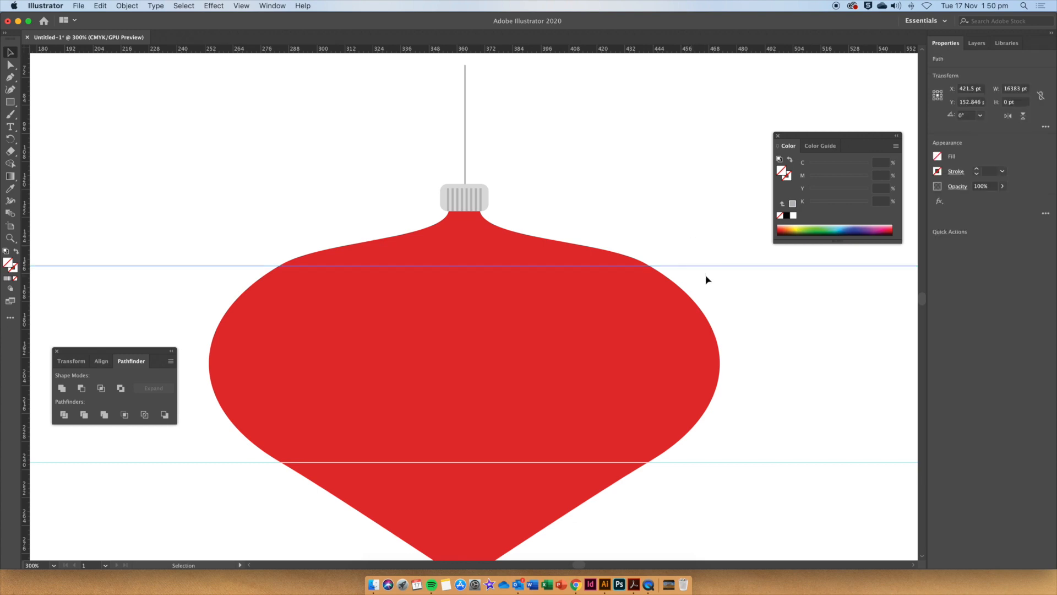
{"action": "key", "text": "Delete"}
{"action": "left_click_drag", "start_coordinate": [739, 425], "coordinate": [763, 498]}
{"action": "key", "text": "Delete"}
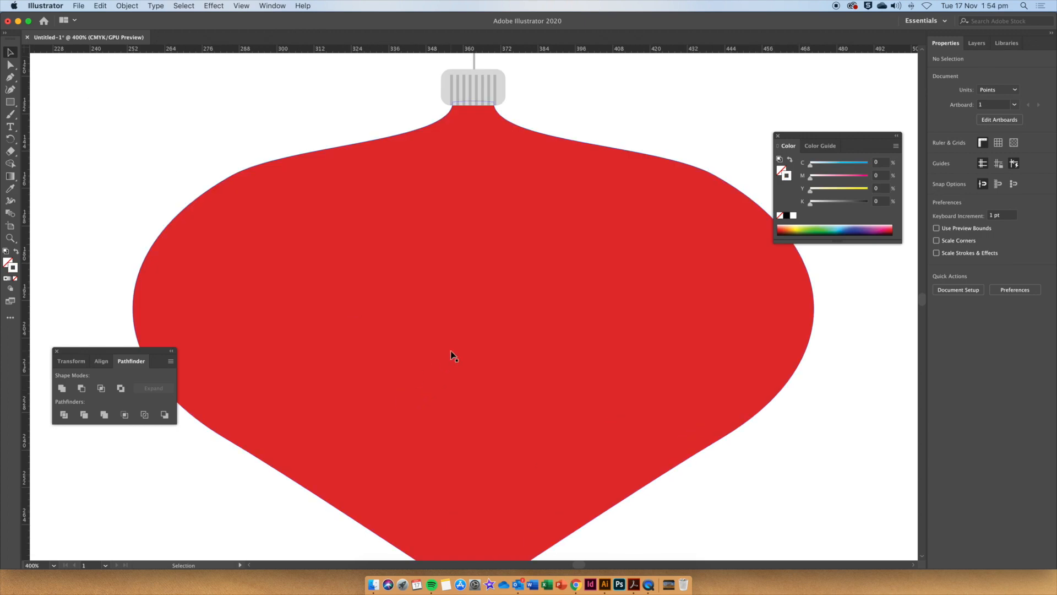
Draw a vertical line about 26 pt long in the middle of the bauble with the Line Segment tool.
{"action": "left_click", "coordinate": [9, 103]}
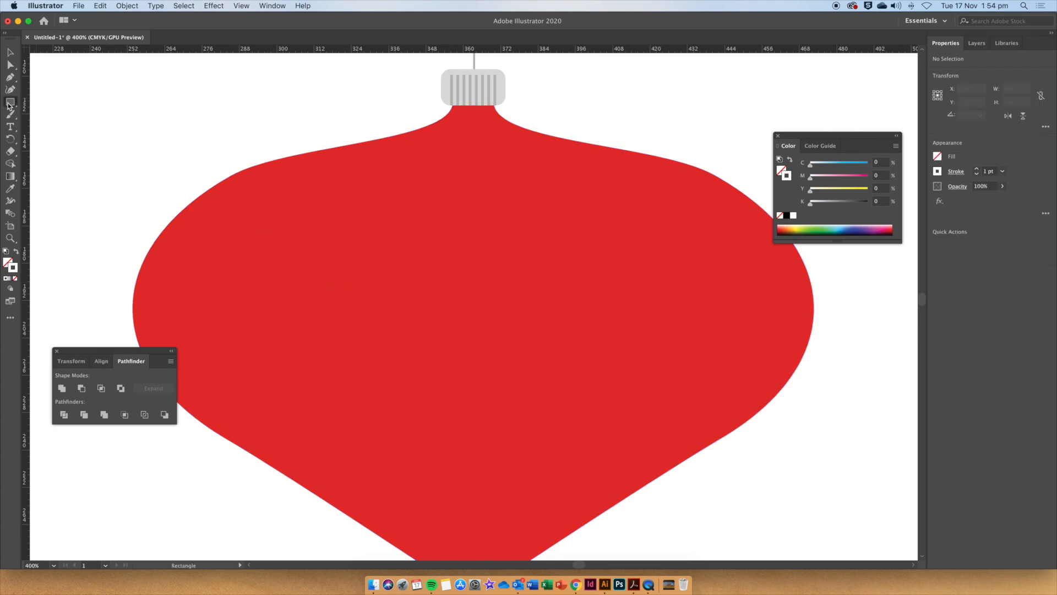
{"action": "left_click_drag", "start_coordinate": [10, 103], "coordinate": [83, 153]}
{"action": "left_click_drag", "start_coordinate": [469, 88], "coordinate": [470, 347]}
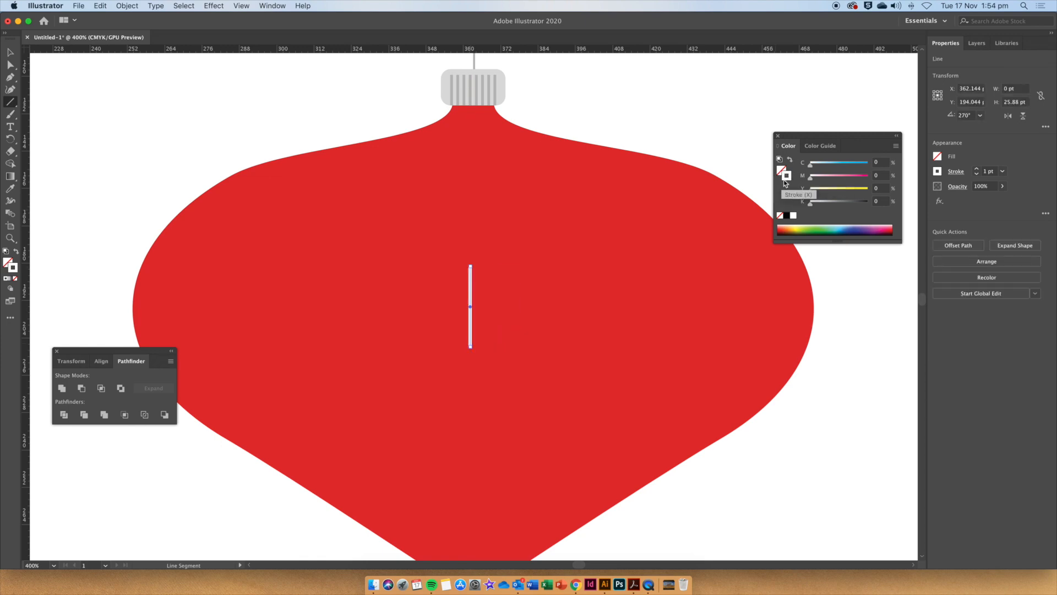
Draw a short diagonal branch line, about 7 pt wide, slanting down into the vertical stem from the upper left.
{"action": "left_click_drag", "start_coordinate": [446, 275], "coordinate": [470, 298]}
{"action": "key", "text": "super+z"}
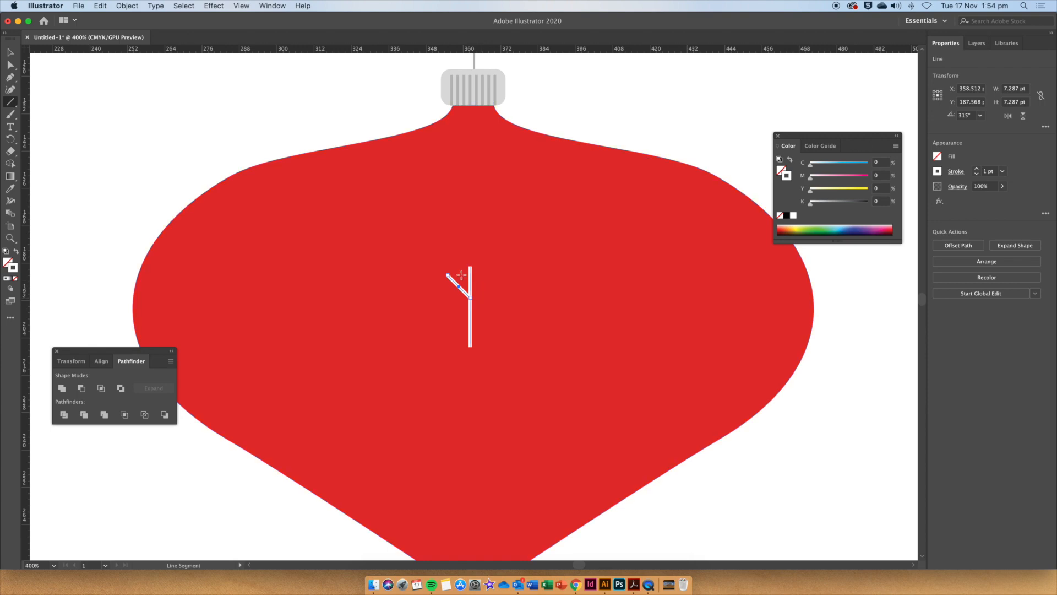
Move the diagonal branch onto the stem and add a second, slightly longer branch lower down.
{"action": "key", "text": "super+equal"}
{"action": "key", "text": "v"}
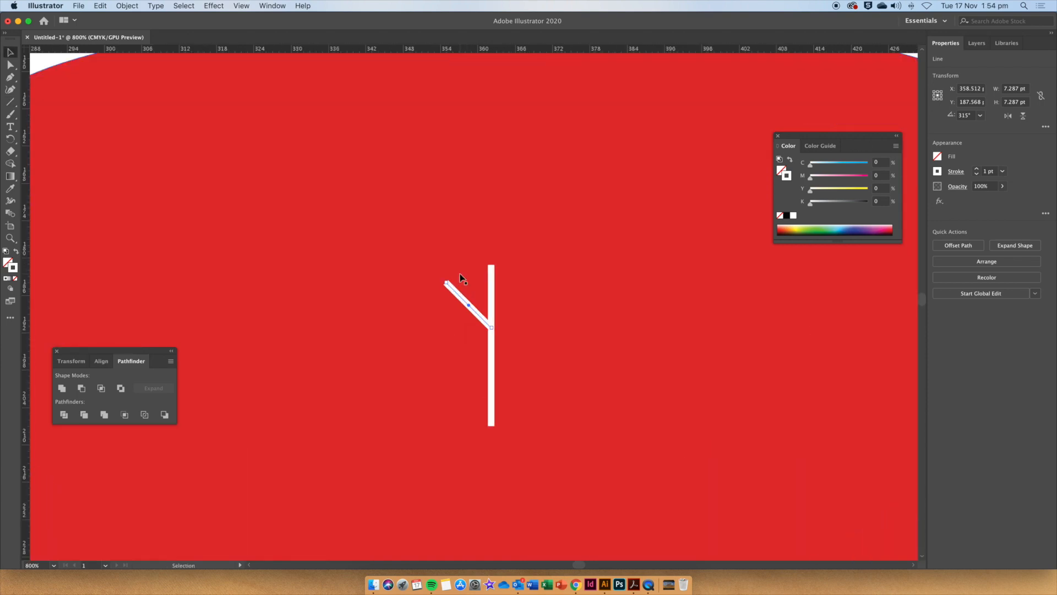
{"action": "left_click_drag", "start_coordinate": [447, 284], "coordinate": [457, 293]}
{"action": "left_click_drag", "start_coordinate": [480, 317], "coordinate": [441, 335]}
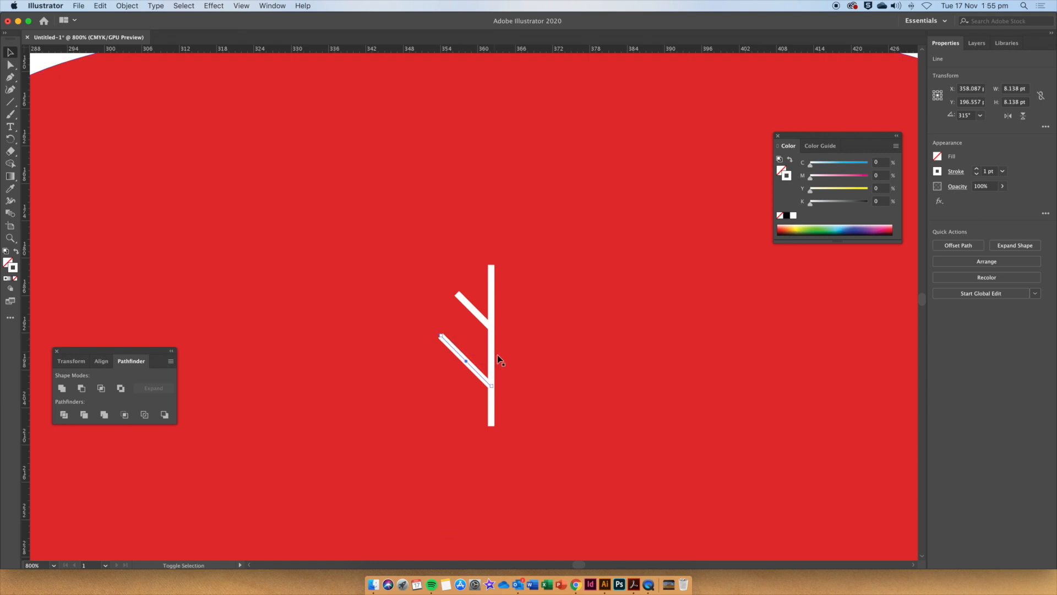
Select both branches, reflect a copy of them and place the copies on the right side of the stem.
{"action": "left_click", "coordinate": [475, 312], "text": "shift"}
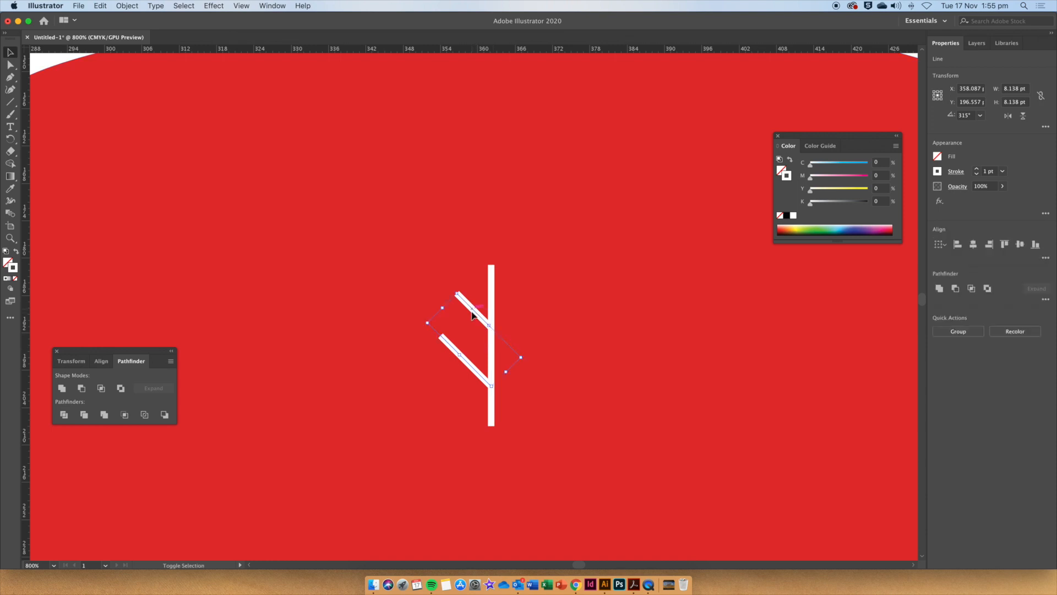
{"action": "right_click", "coordinate": [467, 364]}
{"action": "mouse_move", "coordinate": [518, 511]}
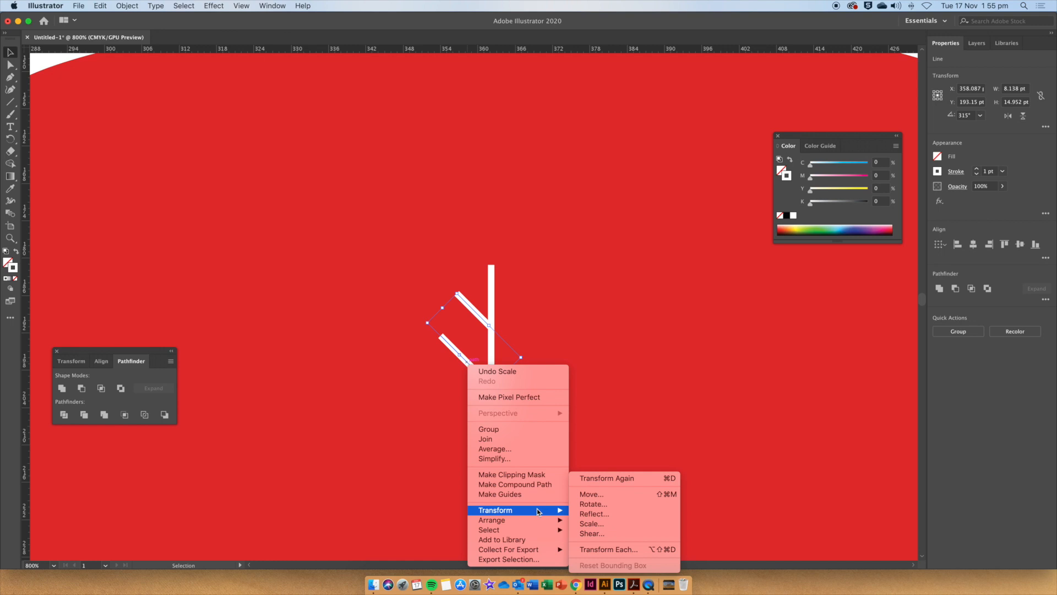
{"action": "left_click", "coordinate": [589, 515]}
{"action": "left_click", "coordinate": [665, 345]}
{"action": "left_click_drag", "start_coordinate": [460, 377], "coordinate": [502, 373]}
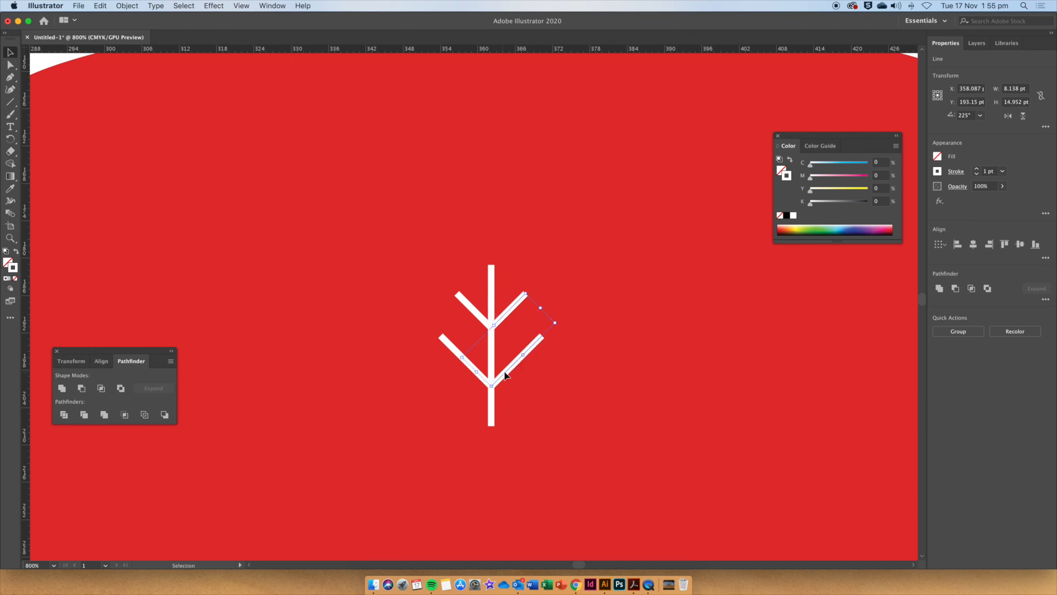
Select the stem and all four branches and group them into one arm.
{"action": "left_click", "coordinate": [491, 281], "text": "shift"}
{"action": "left_click", "coordinate": [472, 311], "text": "shift"}
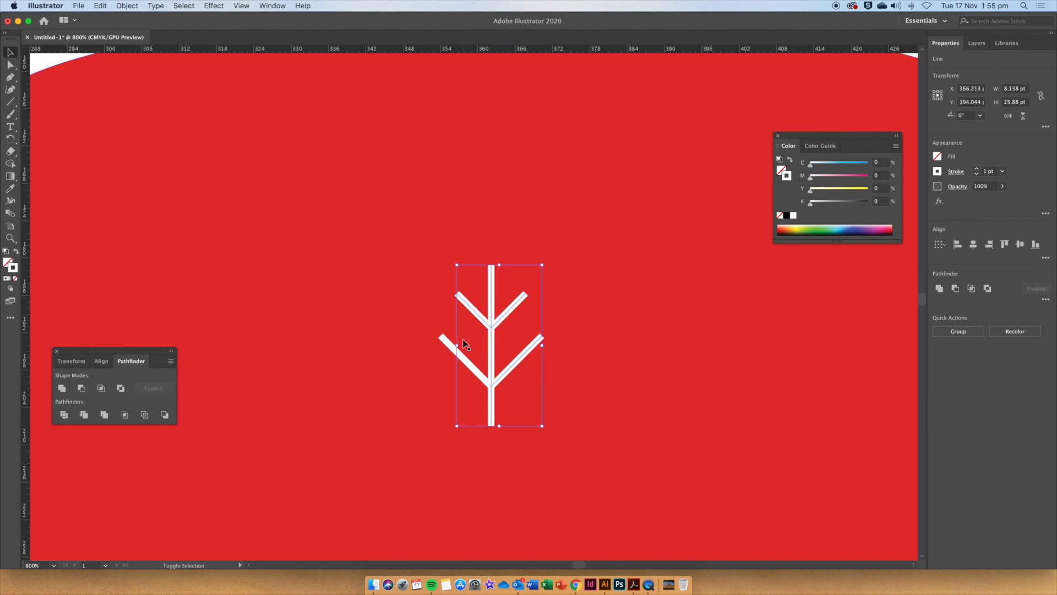
{"action": "left_click", "coordinate": [465, 359], "text": "shift"}
{"action": "right_click", "coordinate": [494, 333]}
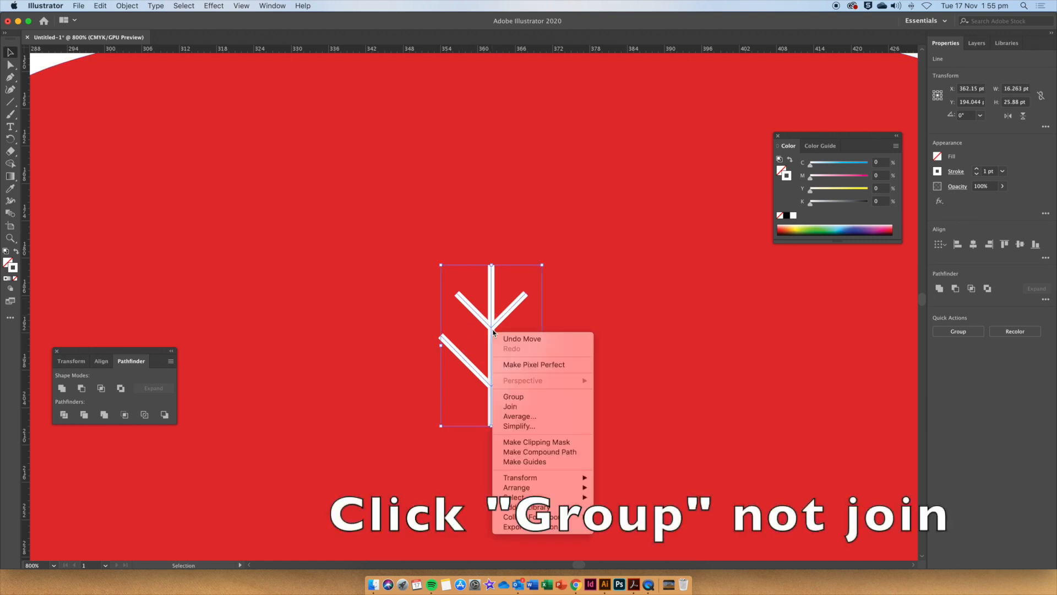
{"action": "left_click", "coordinate": [523, 396]}
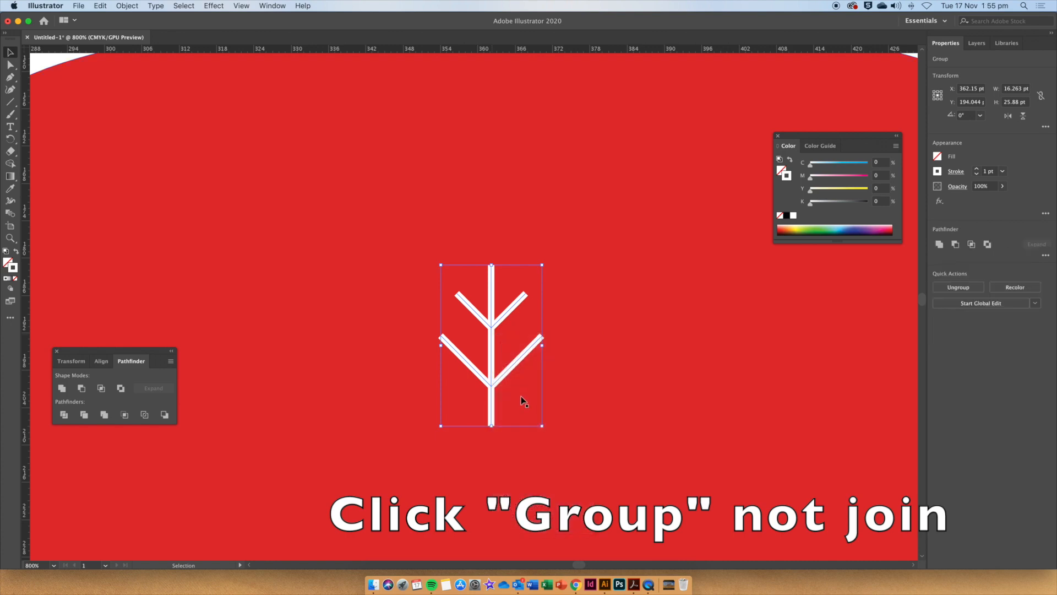
Rotate a copy of the arm 60° around the base of the stem with the Rotate tool.
{"action": "scroll", "coordinate": [519, 417], "scroll_direction": "down", "scroll_amount": 3}
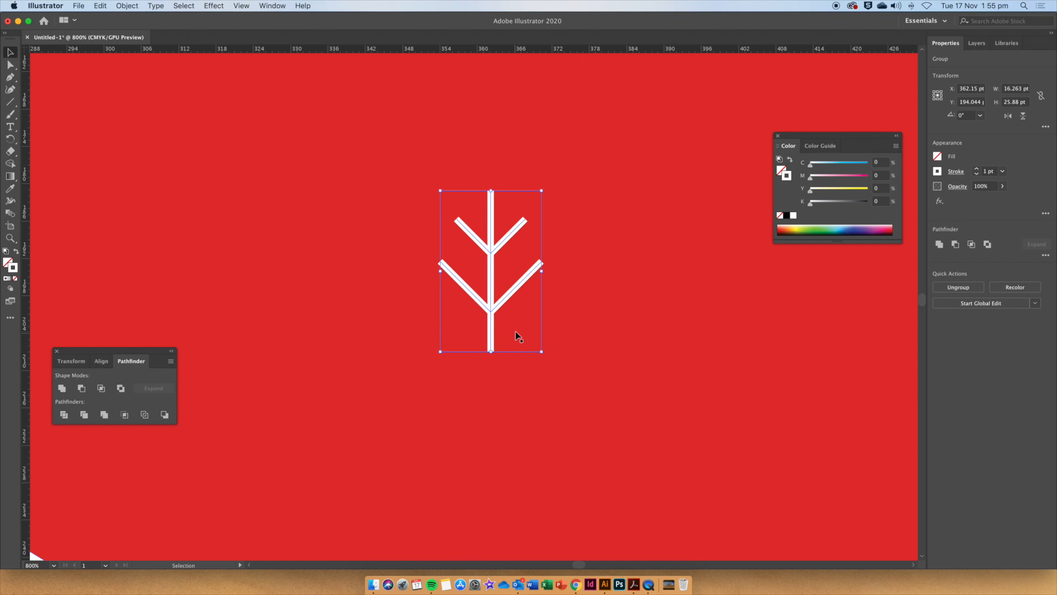
{"action": "left_click", "coordinate": [10, 139]}
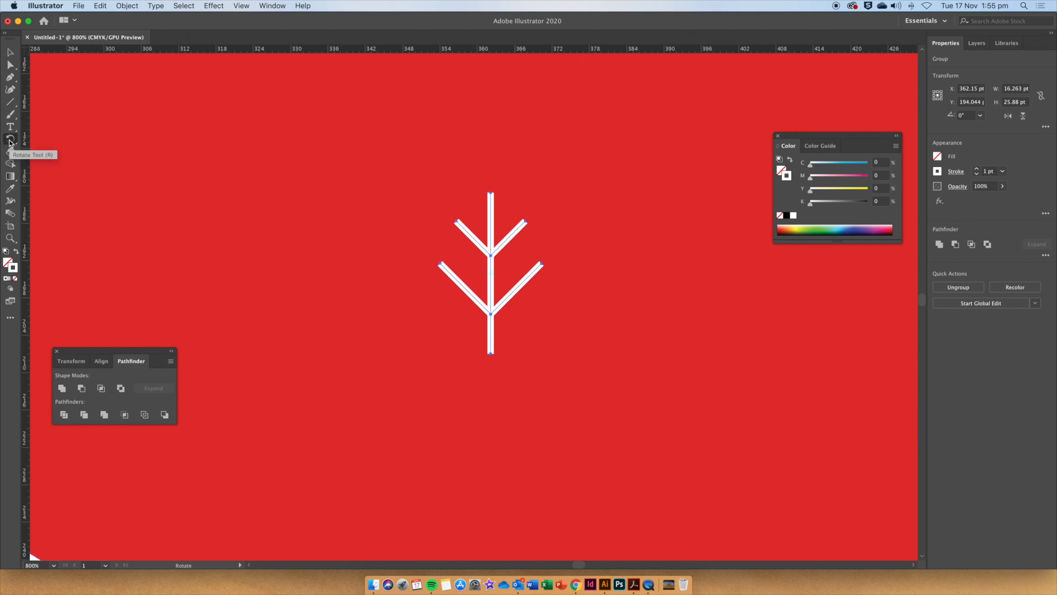
{"action": "left_click", "coordinate": [491, 354], "text": "alt"}
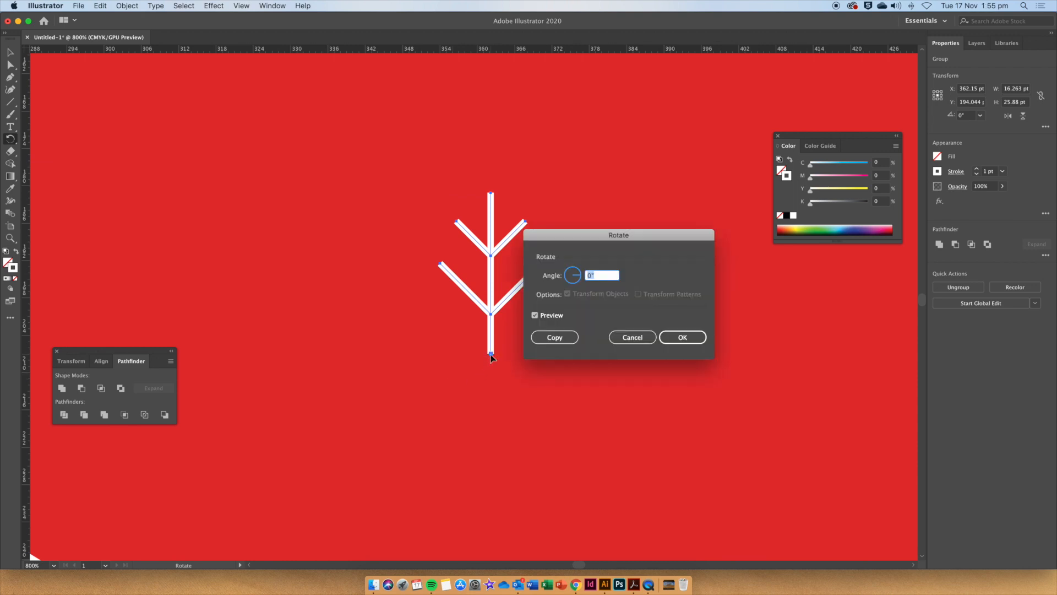
{"action": "type", "text": "60"}
{"action": "key", "text": "Tab"}
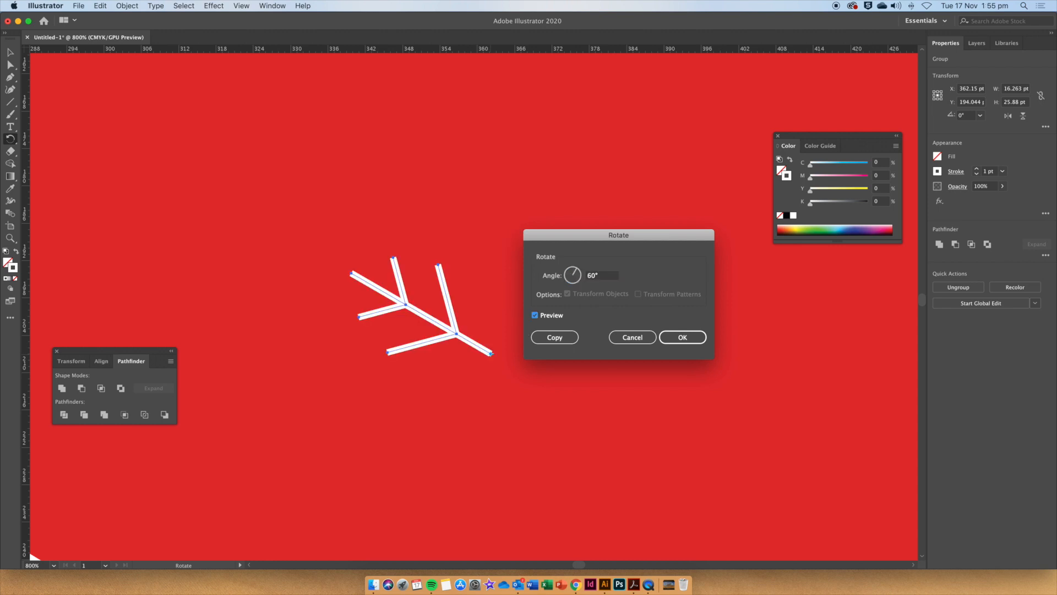
{"action": "left_click", "coordinate": [553, 337]}
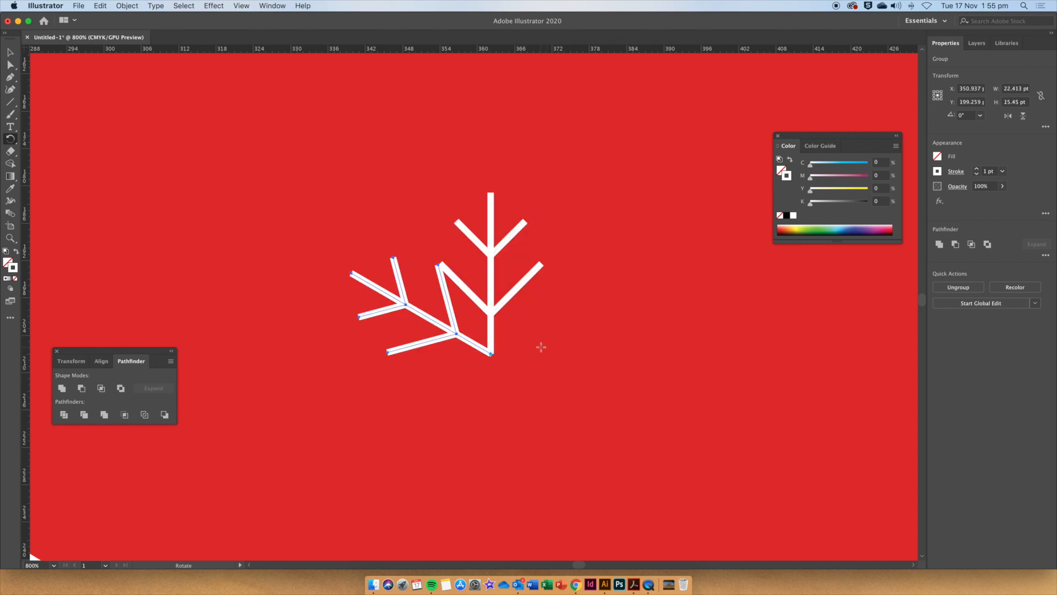
Repeat the transform four times to complete a six-armed snowflake.
{"action": "left_click", "coordinate": [126, 8]}
{"action": "mouse_move", "coordinate": [133, 17]}
{"action": "left_click", "coordinate": [236, 21]}
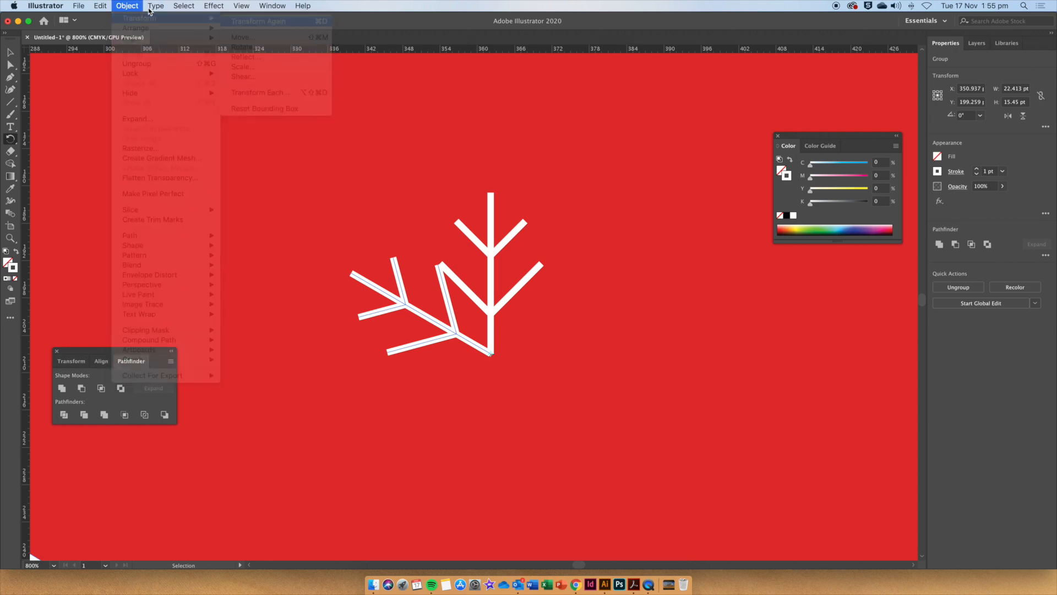
{"action": "left_click", "coordinate": [126, 6]}
{"action": "left_click", "coordinate": [237, 21]}
{"action": "left_click", "coordinate": [128, 7]}
{"action": "left_click", "coordinate": [237, 21]}
{"action": "left_click", "coordinate": [127, 6]}
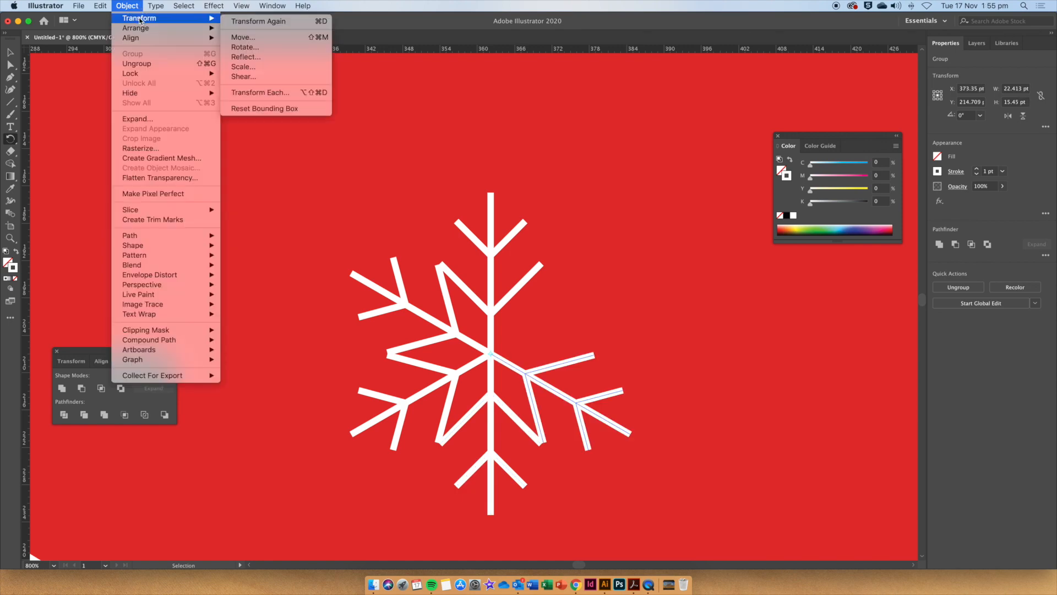
{"action": "left_click", "coordinate": [235, 22]}
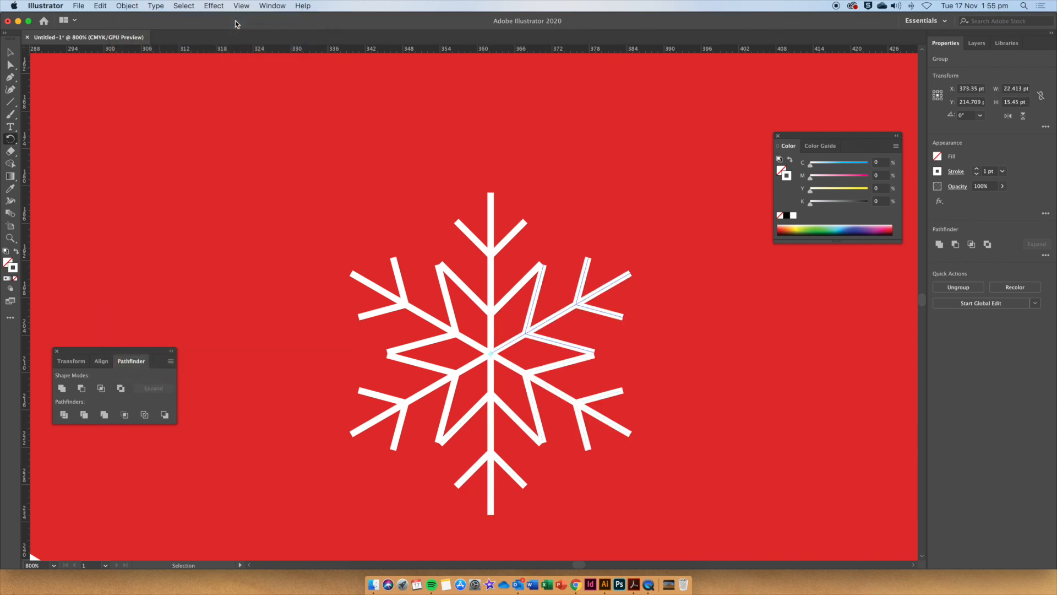
Select all six arms of the snowflake and group them.
{"action": "key", "text": "super+minus"}
{"action": "key", "text": "super+minus"}
{"action": "key", "text": "super+minus"}
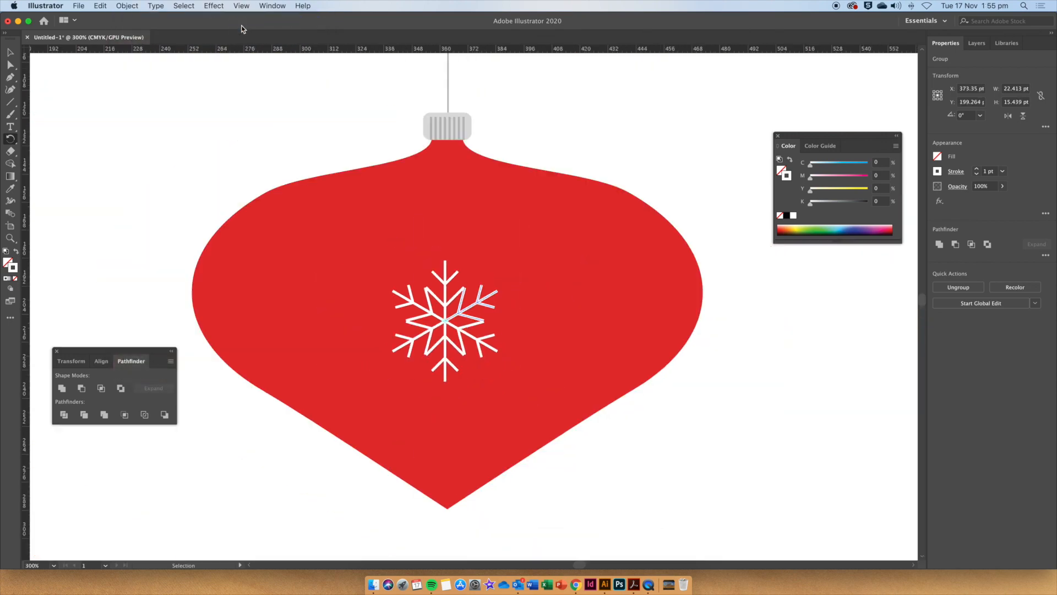
{"action": "left_click", "coordinate": [10, 52]}
{"action": "left_click", "coordinate": [104, 134]}
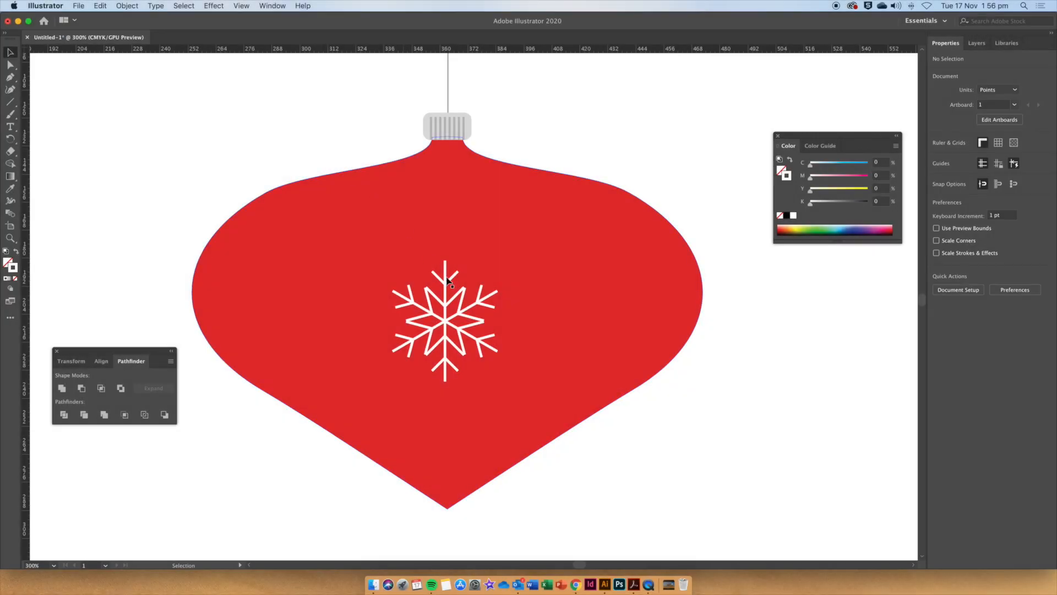
{"action": "left_click", "coordinate": [446, 276]}
{"action": "left_click", "coordinate": [487, 304], "text": "shift"}
{"action": "left_click", "coordinate": [459, 345], "text": "shift"}
{"action": "left_click", "coordinate": [445, 368], "text": "shift"}
{"action": "left_click", "coordinate": [405, 348], "text": "shift"}
{"action": "left_click", "coordinate": [406, 297], "text": "shift"}
{"action": "right_click", "coordinate": [441, 320]}
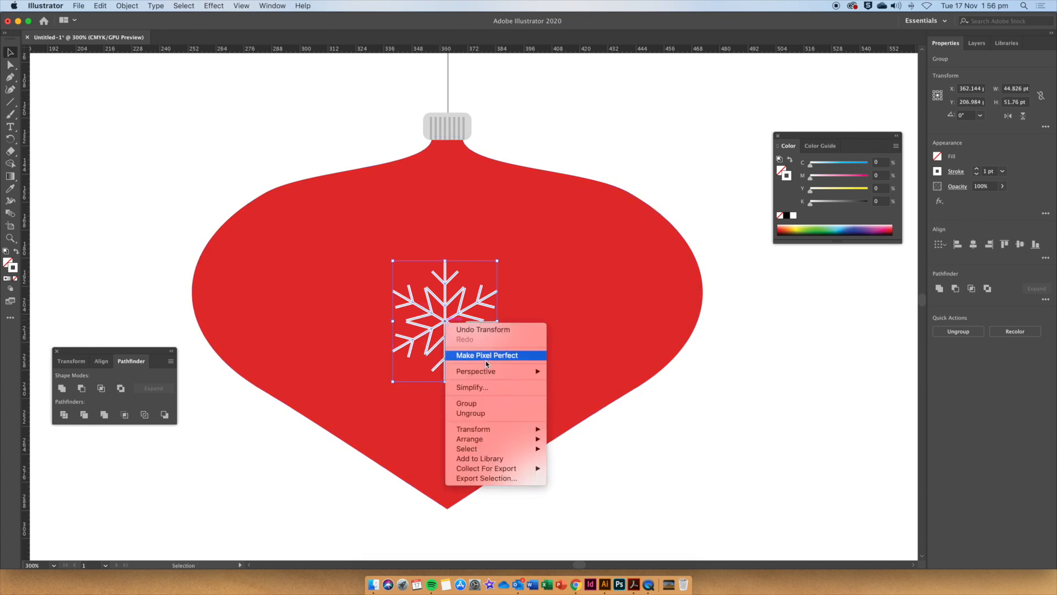
{"action": "left_click", "coordinate": [486, 404]}
Move the snowflake up slightly and expand it into filled shapes.
{"action": "left_click_drag", "start_coordinate": [447, 322], "coordinate": [447, 303]}
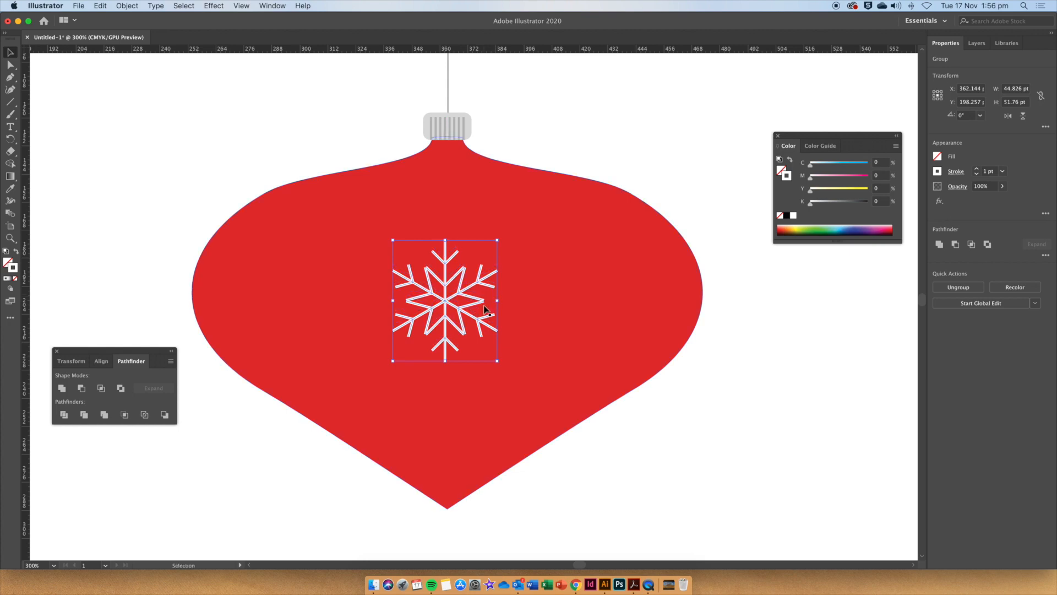
{"action": "left_click", "coordinate": [127, 6]}
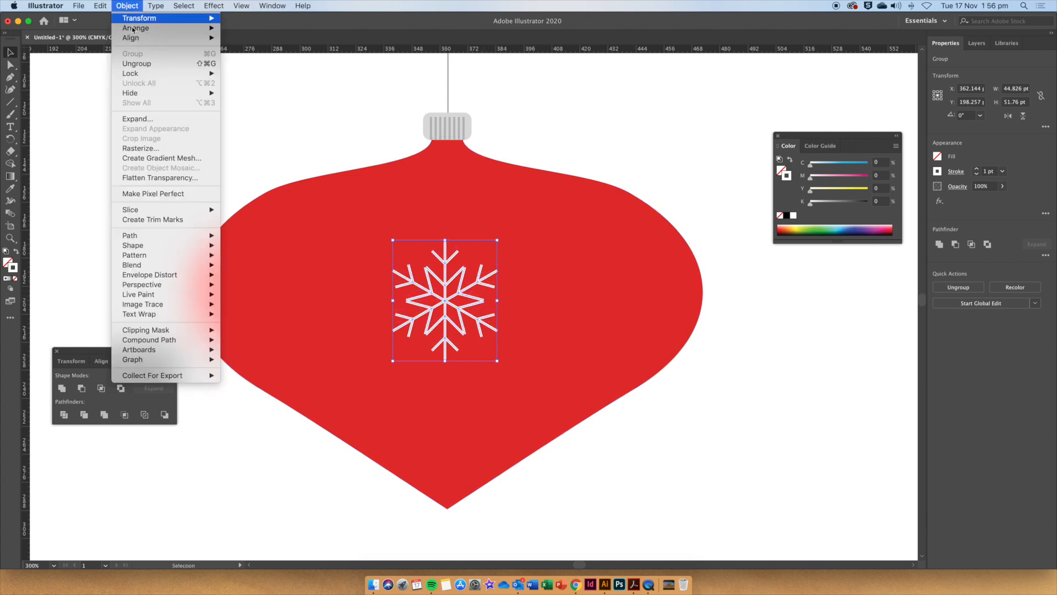
{"action": "left_click", "coordinate": [178, 124]}
{"action": "left_click", "coordinate": [561, 357]}
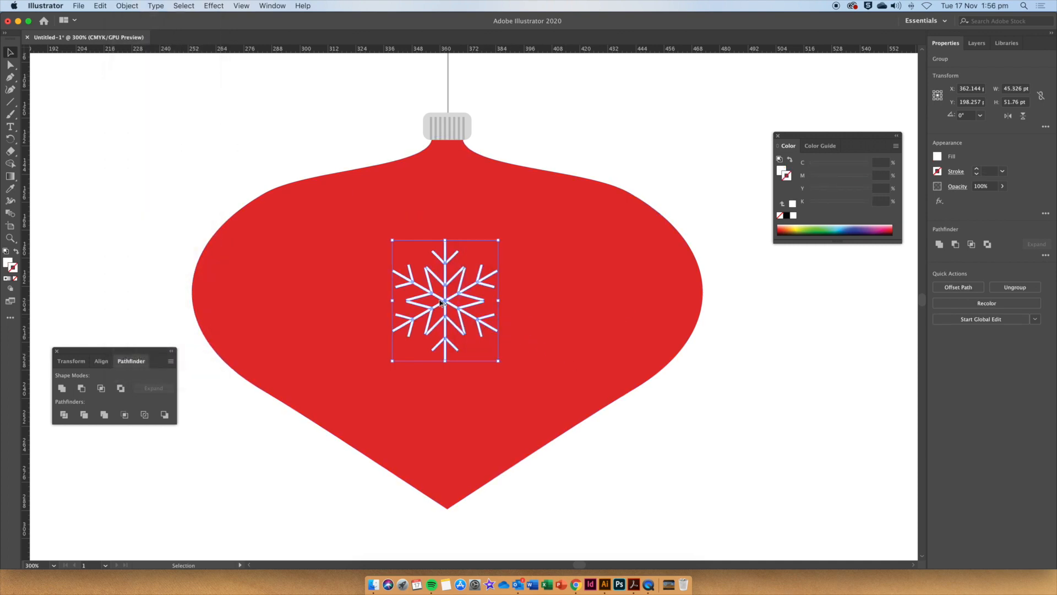
Duplicate the snowflake into a horizontal row across the bauble, with copies overhanging both side edges.
{"action": "left_click_drag", "start_coordinate": [444, 304], "coordinate": [690, 313]}
{"action": "left_click", "coordinate": [605, 302]}
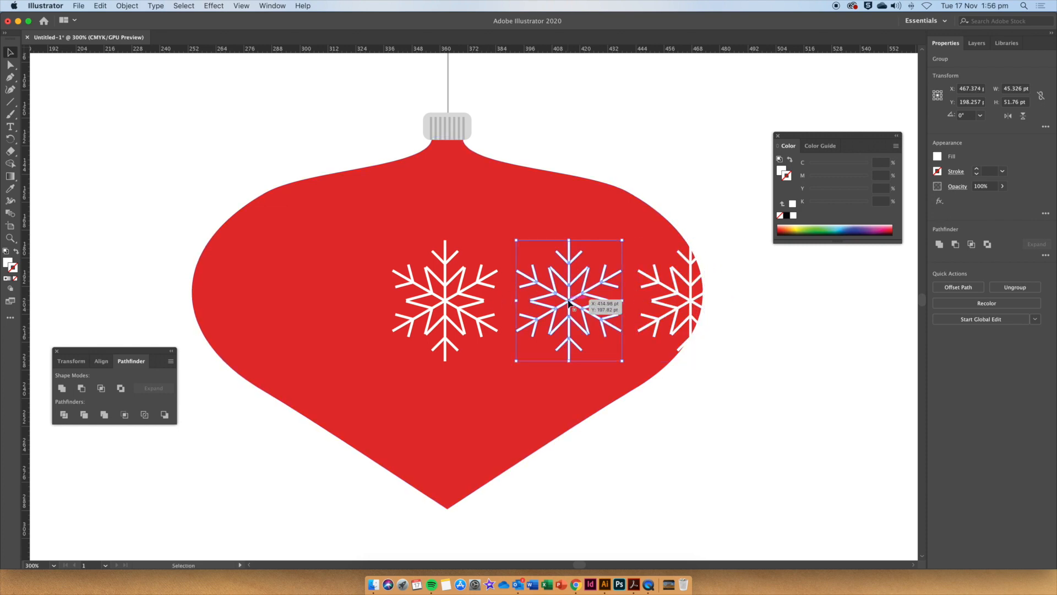
{"action": "left_click", "coordinate": [674, 299], "text": "shift"}
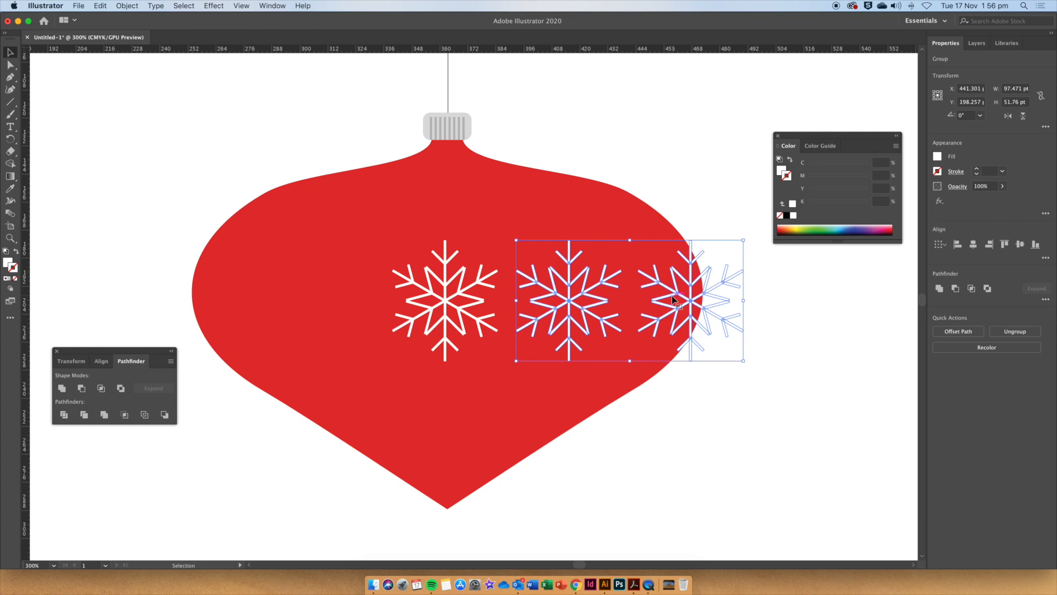
{"action": "left_click_drag", "start_coordinate": [676, 299], "coordinate": [313, 317]}
{"action": "left_click", "coordinate": [703, 415]}
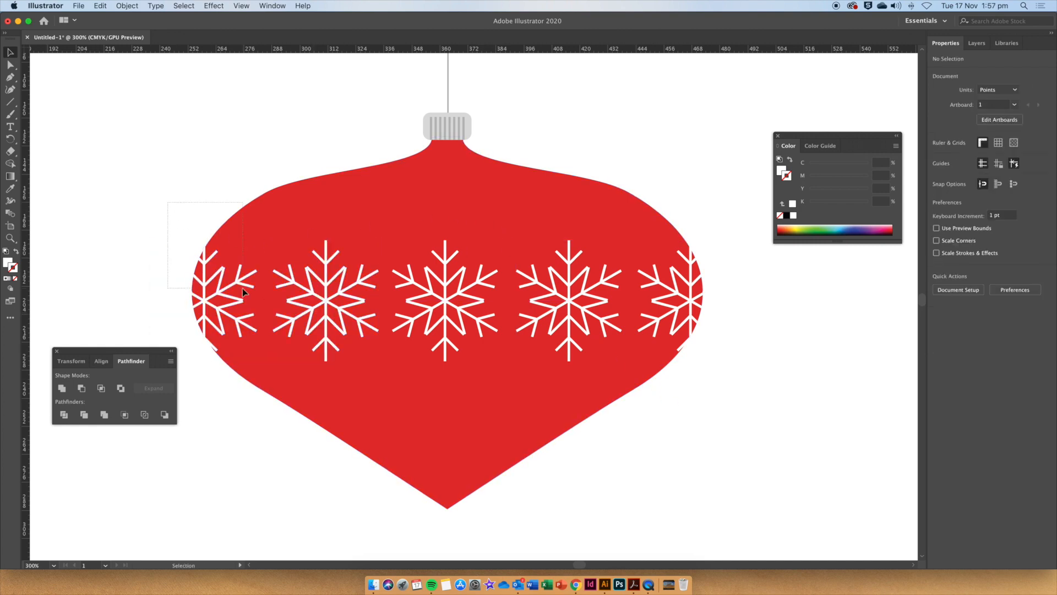
Select the bauble together with the left-edge snowflake and apply Pathfinder Divide.
{"action": "left_click_drag", "start_coordinate": [243, 288], "coordinate": [195, 251]}
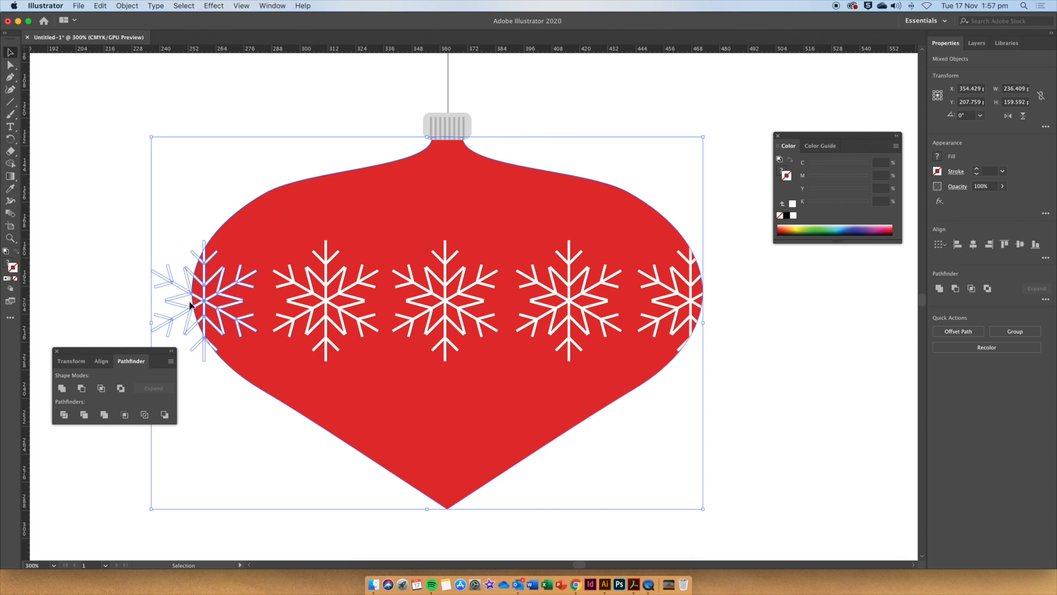
{"action": "left_click", "coordinate": [64, 414]}
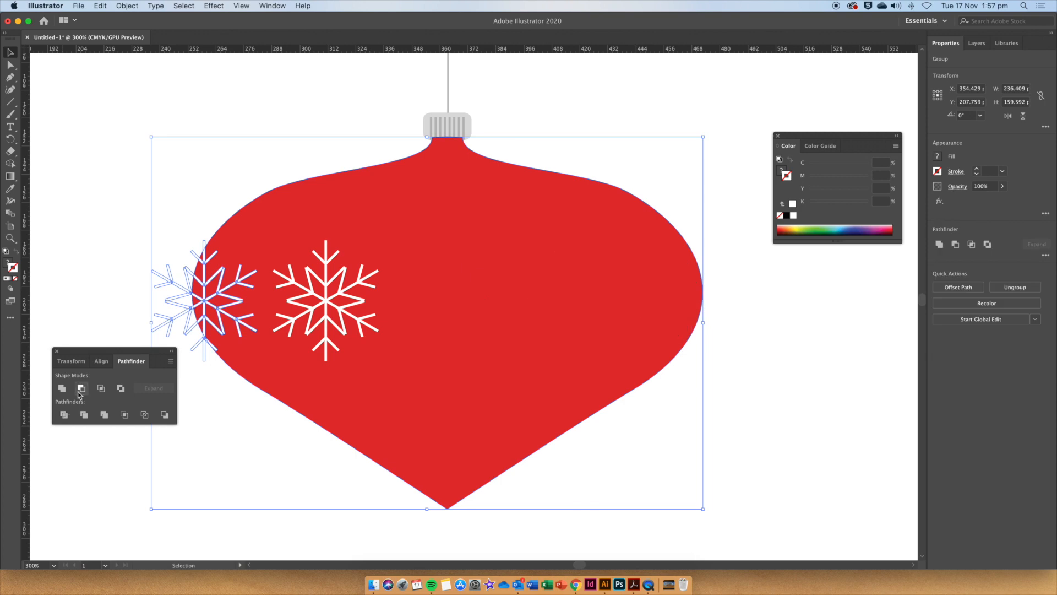
{"action": "left_click", "coordinate": [130, 244]}
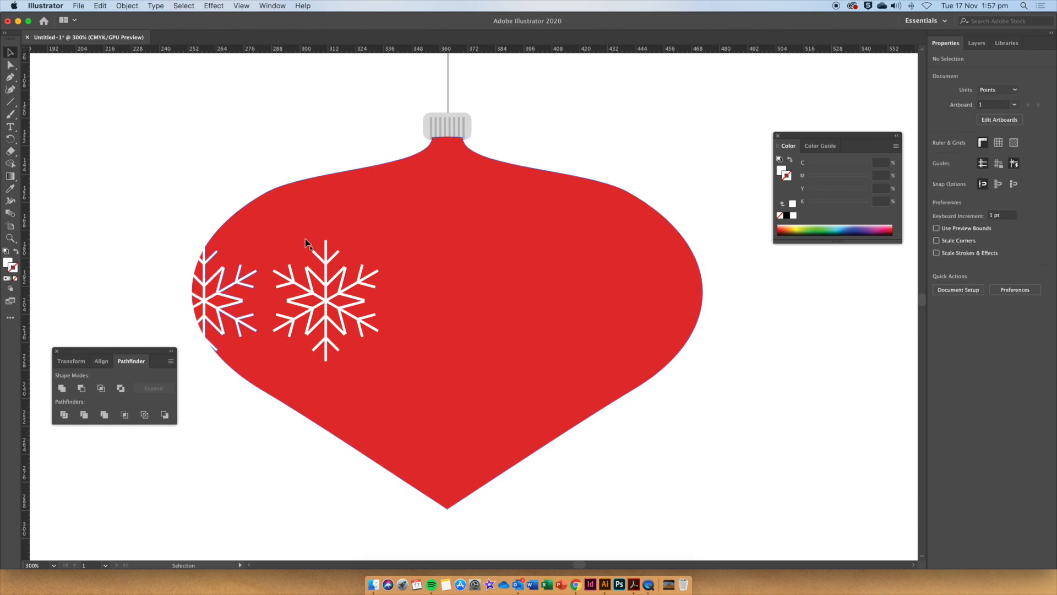
Send the divided bauble group to the back, behind the snowflakes.
{"action": "left_click", "coordinate": [353, 222]}
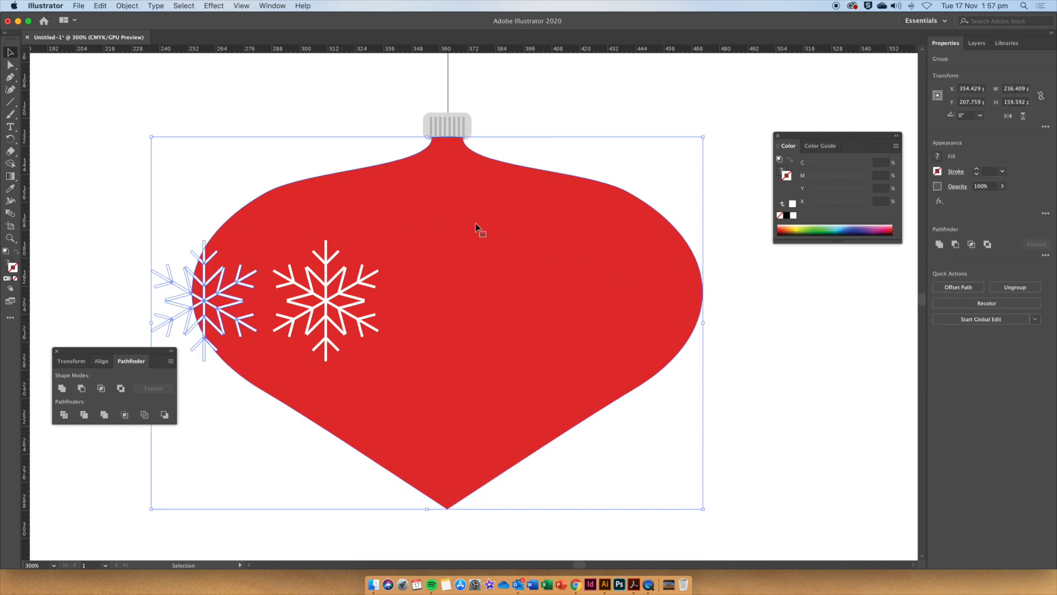
{"action": "right_click", "coordinate": [436, 212]}
{"action": "mouse_move", "coordinate": [481, 338]}
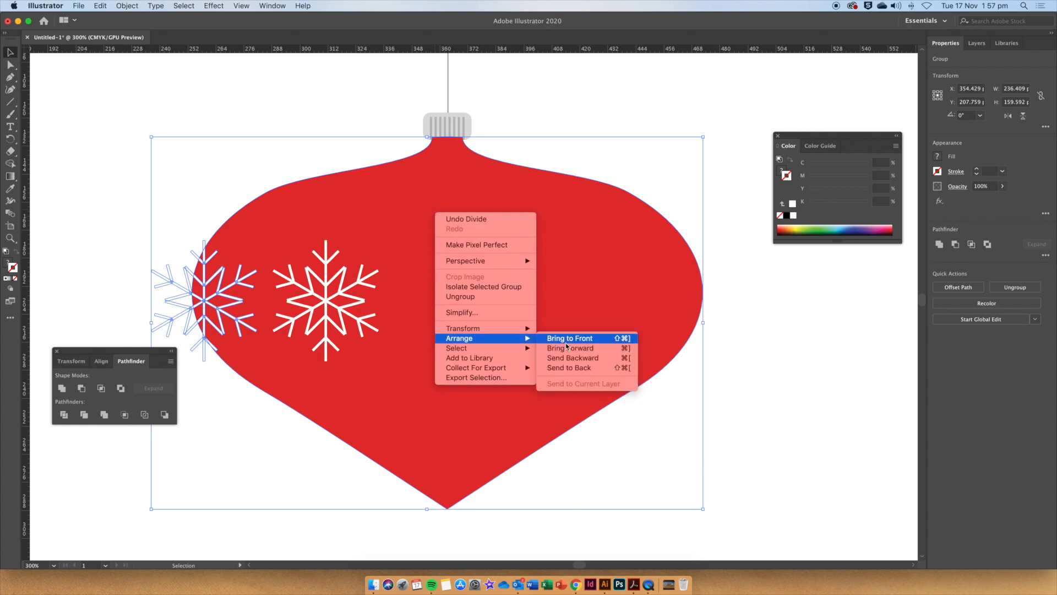
{"action": "left_click", "coordinate": [576, 368]}
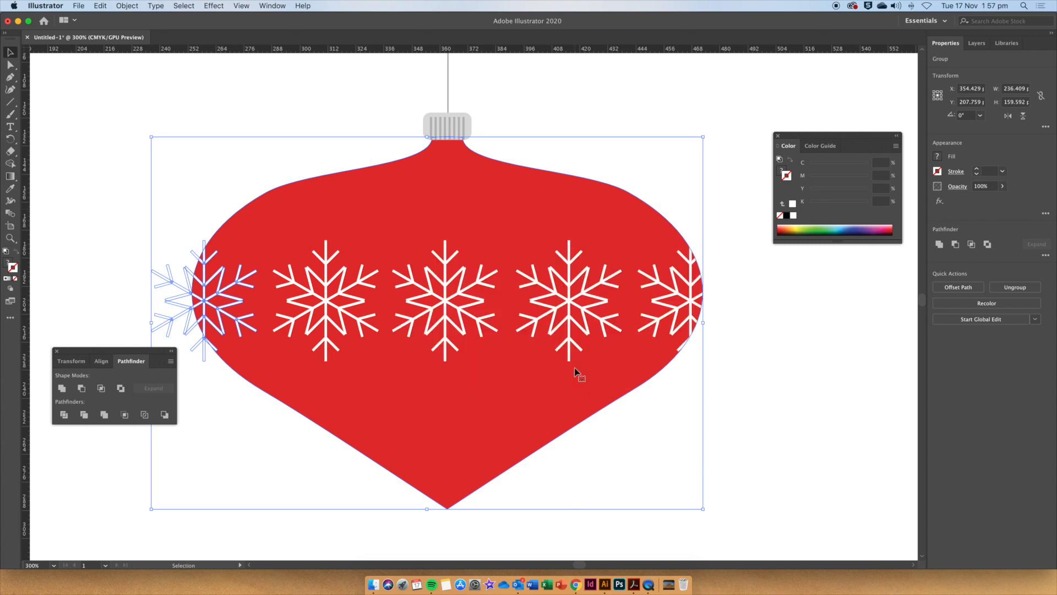
{"action": "left_click", "coordinate": [112, 281]}
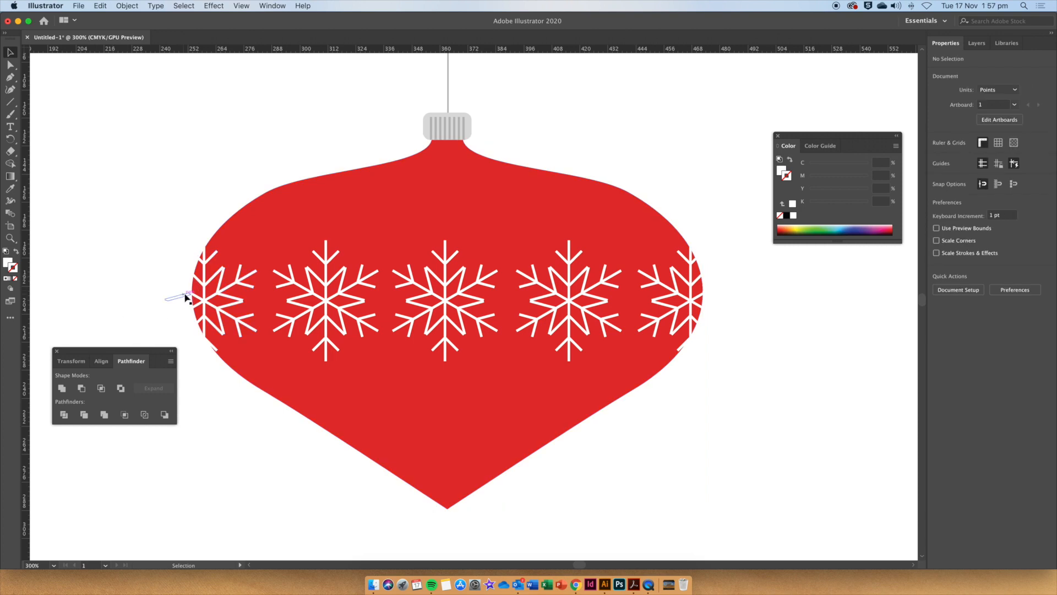
Delete the snowflake pieces overhanging outside the bauble's left edge.
{"action": "scroll", "coordinate": [187, 298], "scroll_direction": "up", "scroll_amount": 2}
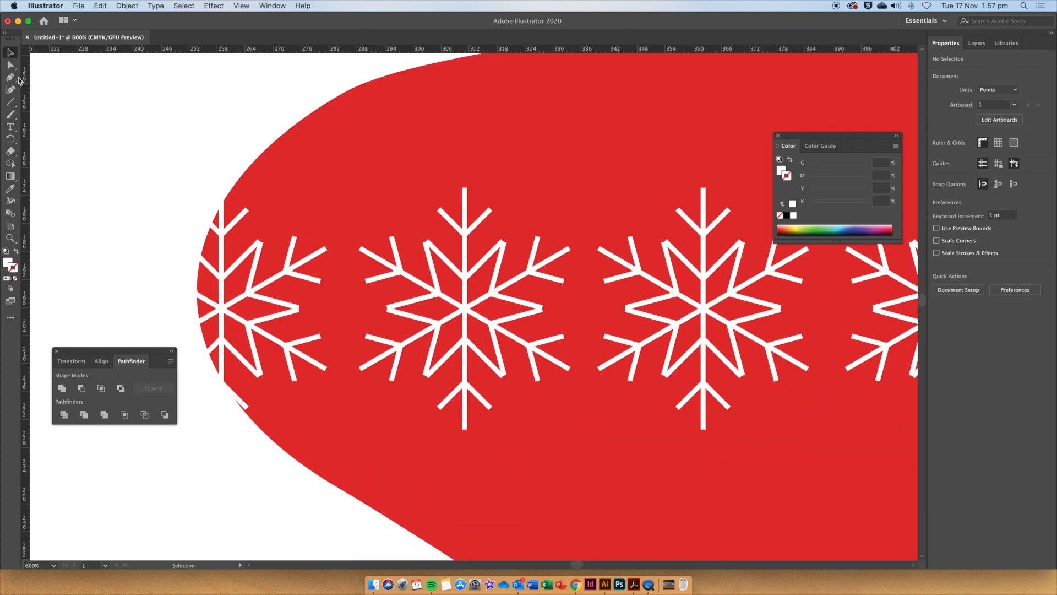
{"action": "left_click", "coordinate": [11, 64]}
{"action": "left_click_drag", "start_coordinate": [91, 171], "coordinate": [193, 431]}
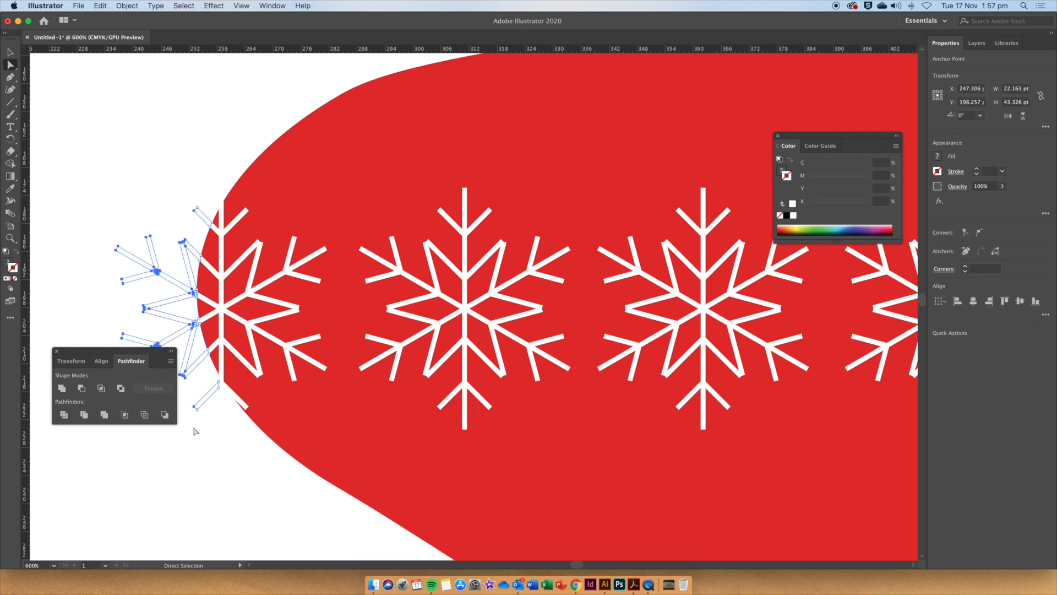
{"action": "key", "text": "Delete"}
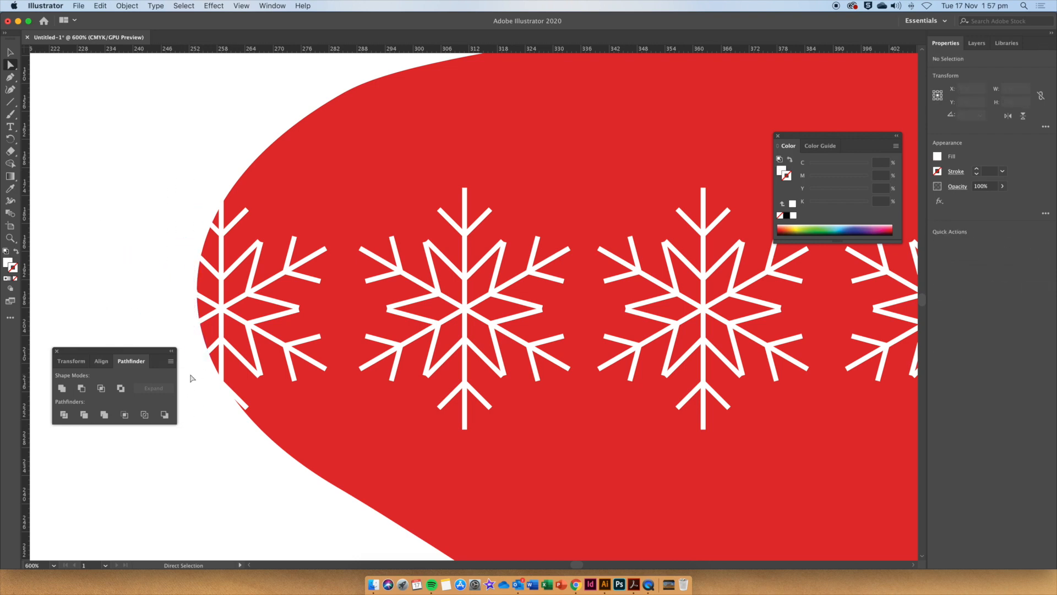
{"action": "key", "text": "super+a"}
{"action": "left_click_drag", "start_coordinate": [207, 401], "coordinate": [231, 438]}
{"action": "key", "text": "Delete"}
{"action": "key", "text": "super+a"}
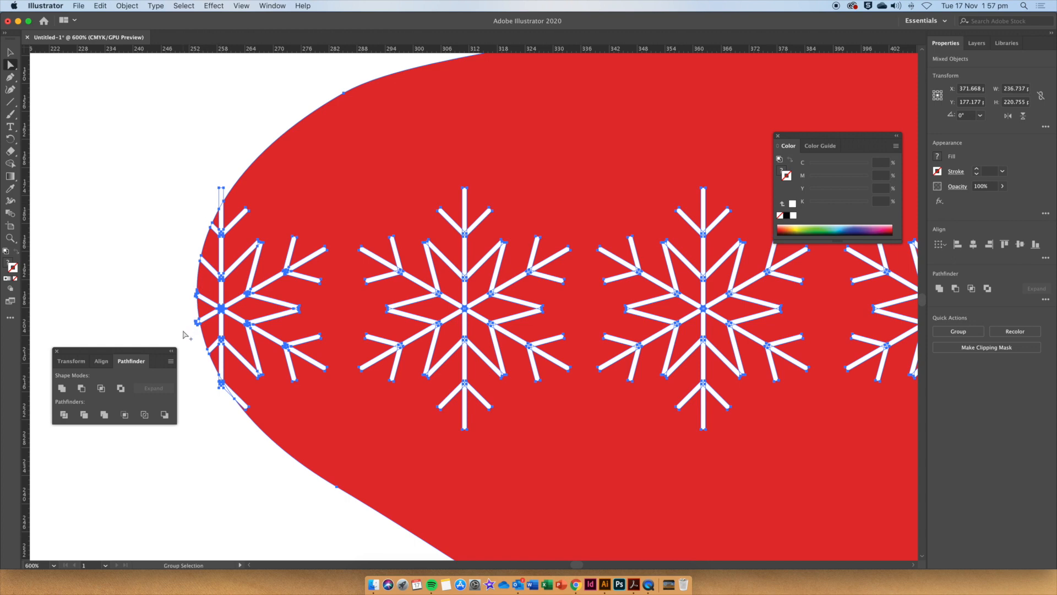
{"action": "scroll", "coordinate": [185, 335], "scroll_direction": "up", "scroll_amount": 5}
{"action": "left_click_drag", "start_coordinate": [231, 298], "coordinate": [249, 331]}
{"action": "key", "text": "Delete"}
{"action": "key", "text": "Delete"}
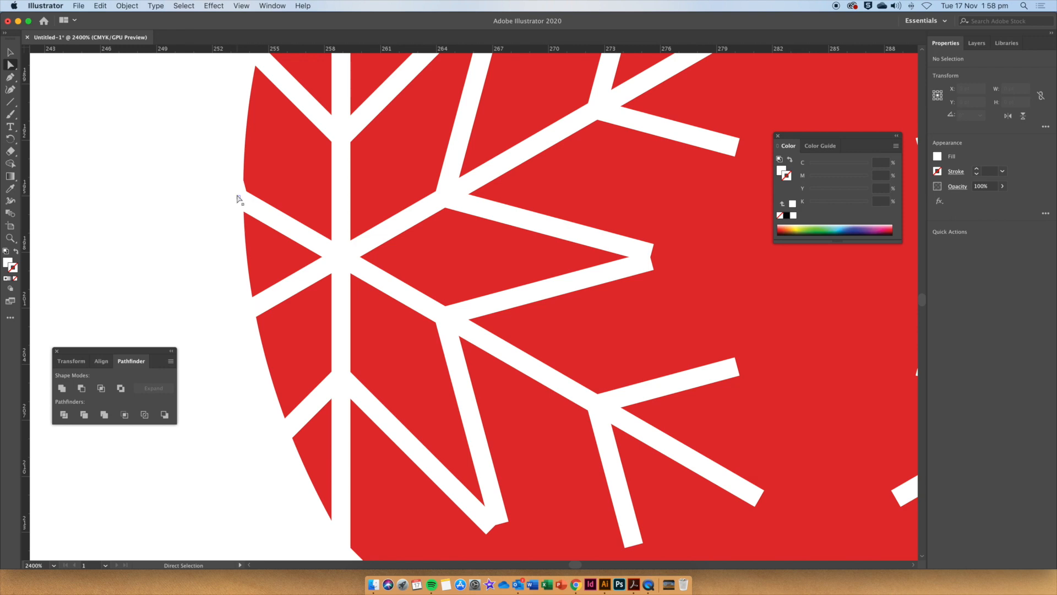
Delete the remaining small snowflake fragments left along the bauble's left edge.
{"action": "key", "text": "super+a"}
{"action": "key", "text": "super+shift+a"}
{"action": "scroll", "coordinate": [342, 135], "scroll_direction": "up", "scroll_amount": 6}
{"action": "left_click", "coordinate": [298, 224]}
{"action": "left_click", "coordinate": [284, 105]}
{"action": "left_click", "coordinate": [312, 129]}
{"action": "key", "text": "Delete"}
{"action": "key", "text": "Delete"}
{"action": "scroll", "coordinate": [342, 407], "scroll_direction": "down", "scroll_amount": 10}
{"action": "key", "text": "super+a"}
{"action": "left_click_drag", "start_coordinate": [256, 325], "coordinate": [274, 363]}
{"action": "key", "text": "Delete"}
{"action": "key", "text": "Delete"}
{"action": "key", "text": "super+minus"}
{"action": "key", "text": "super+minus"}
{"action": "key", "text": "super+a"}
{"action": "left_click", "coordinate": [375, 332]}
{"action": "left_click", "coordinate": [378, 325]}
{"action": "key", "text": "Delete"}
{"action": "key", "text": "Delete"}
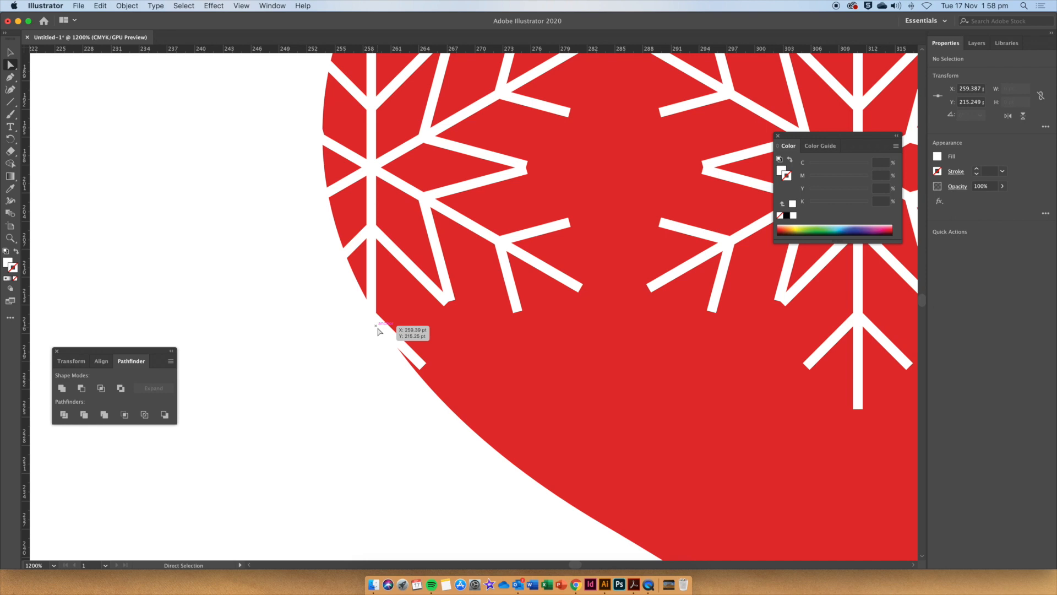
{"action": "key", "text": "super+a"}
Select the bauble together with the right-edge snowflake and apply Pathfinder Divide.
{"action": "key", "text": "super+minus"}
{"action": "key", "text": "super+minus"}
{"action": "key", "text": "v"}
{"action": "scroll", "coordinate": [380, 328], "scroll_direction": "right", "scroll_amount": 15}
{"action": "left_click", "coordinate": [405, 290]}
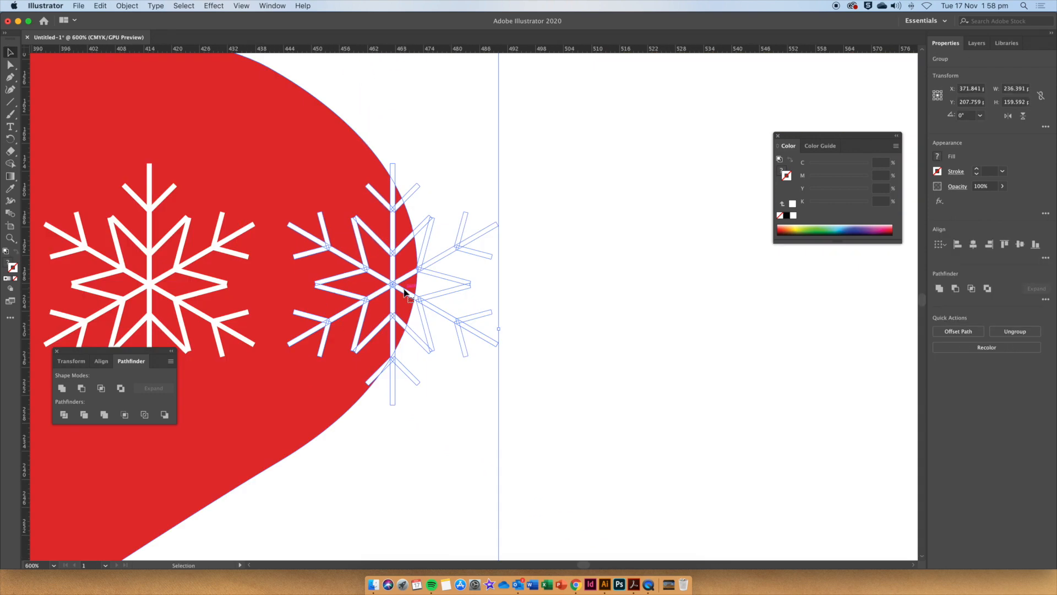
{"action": "left_click", "coordinate": [532, 274]}
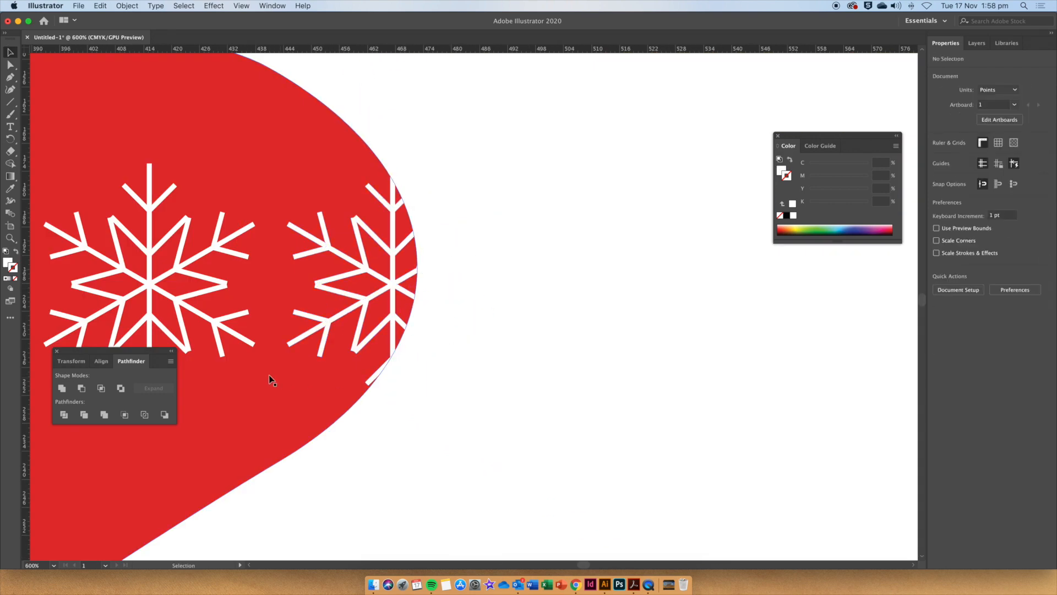
{"action": "left_click", "coordinate": [325, 152]}
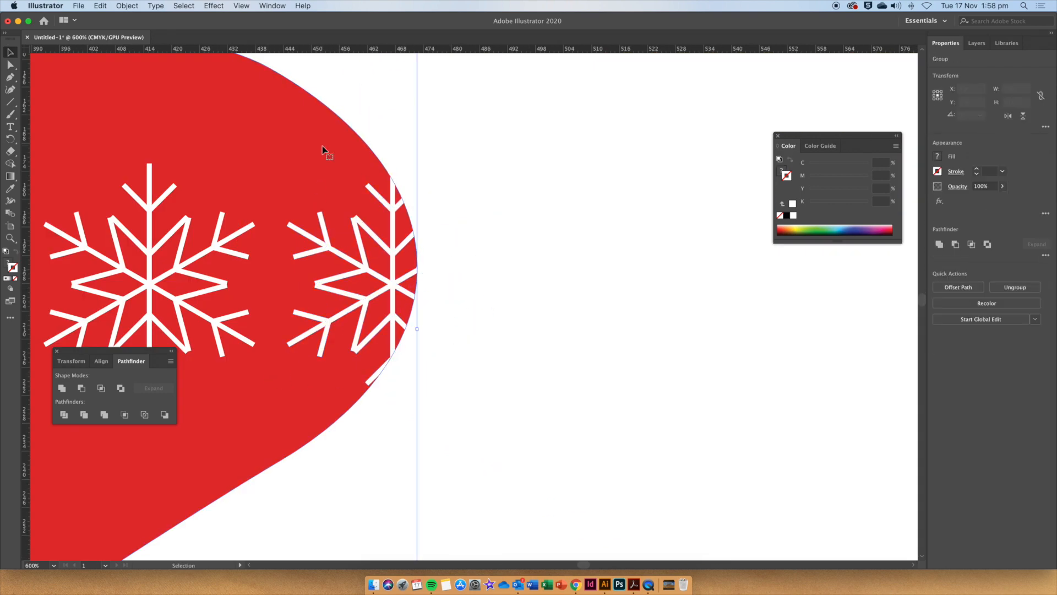
{"action": "left_click", "coordinate": [394, 379], "text": "shift"}
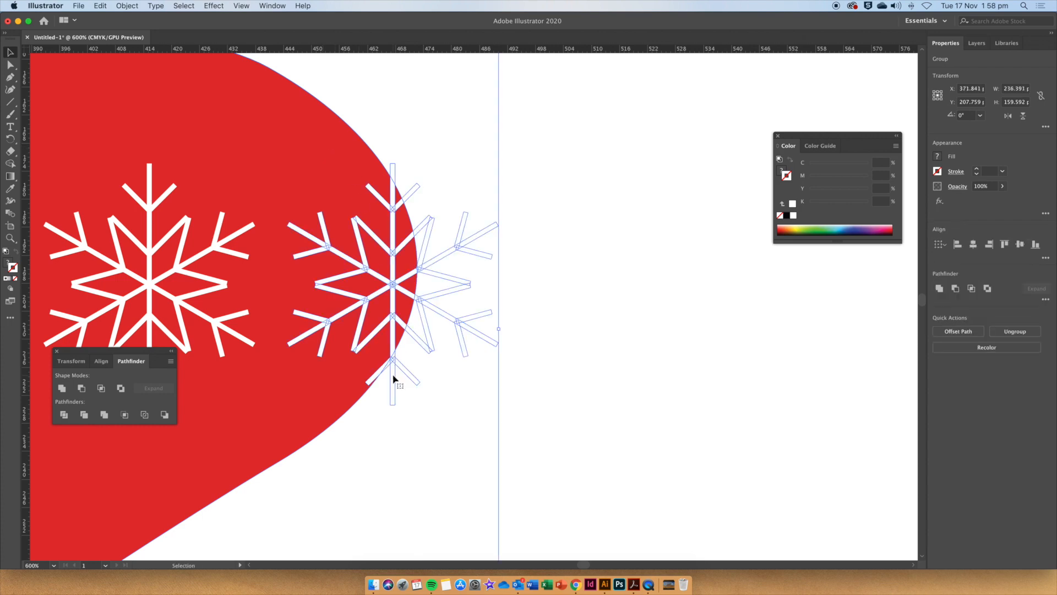
{"action": "left_click", "coordinate": [64, 414]}
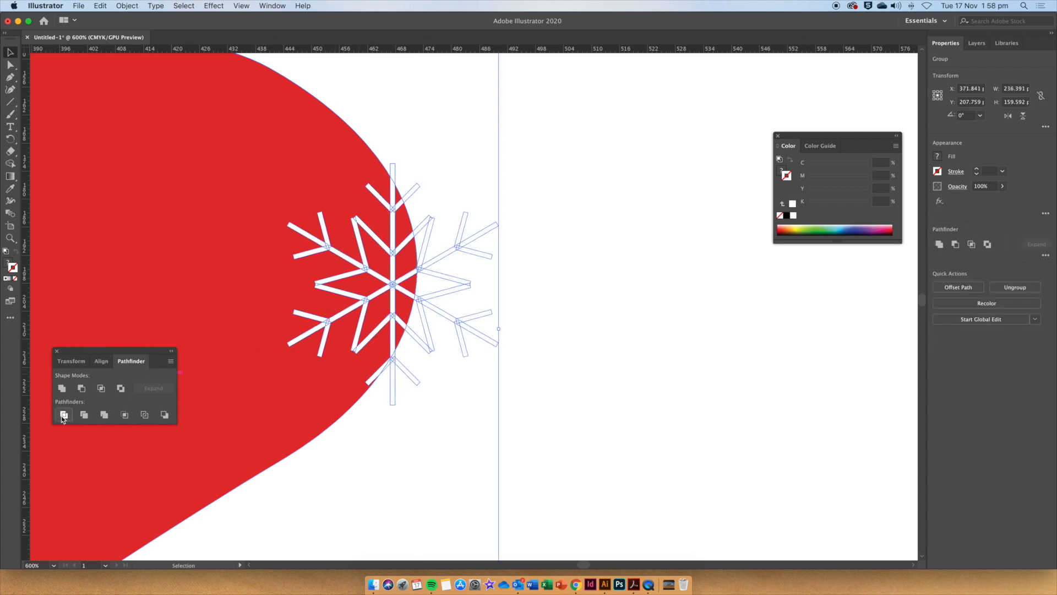
Send the newly divided bauble group to the back so the snowflakes show in front.
{"action": "key", "text": "super+minus"}
{"action": "key", "text": "super+minus"}
{"action": "key", "text": "super+minus"}
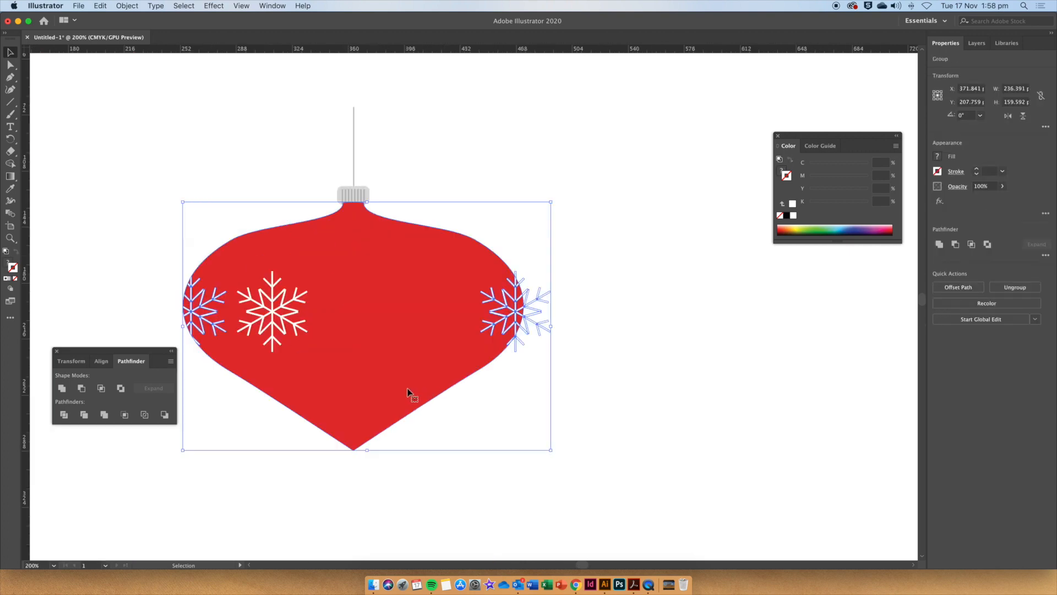
{"action": "right_click", "coordinate": [383, 391]}
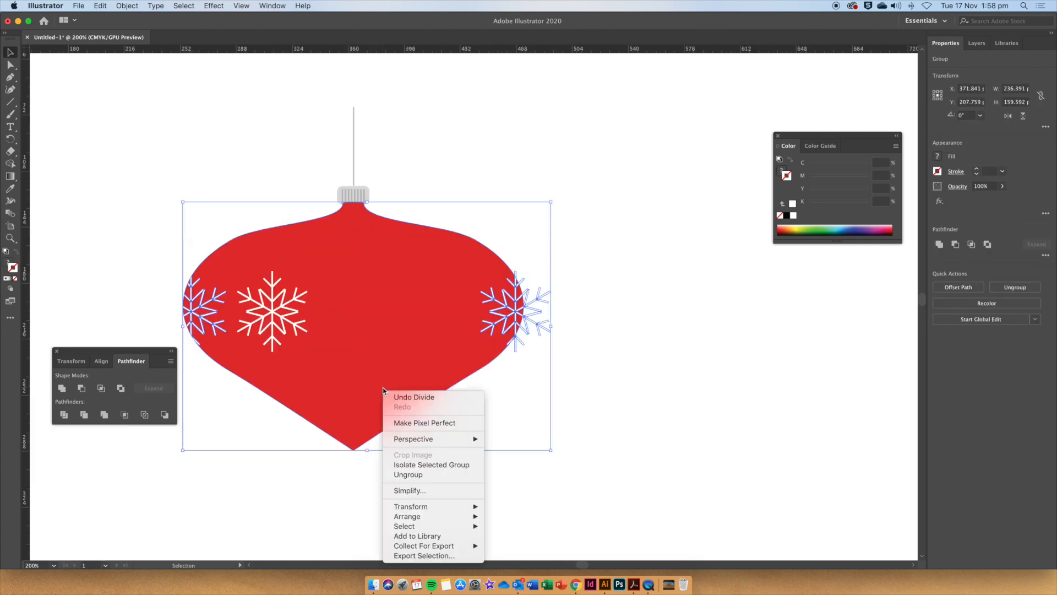
{"action": "mouse_move", "coordinate": [460, 518]}
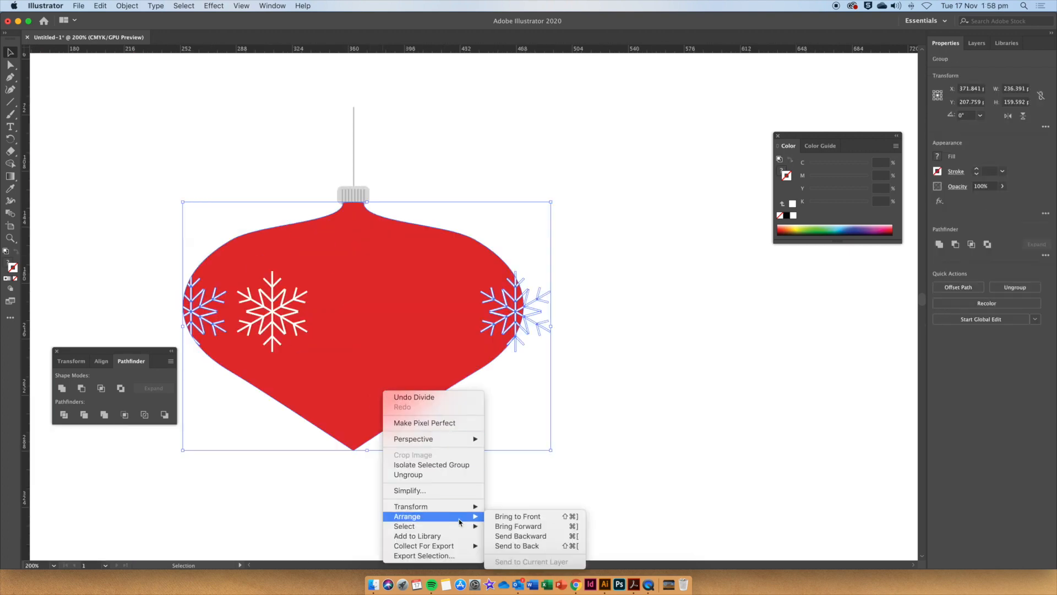
{"action": "left_click", "coordinate": [517, 546]}
{"action": "left_click", "coordinate": [599, 395]}
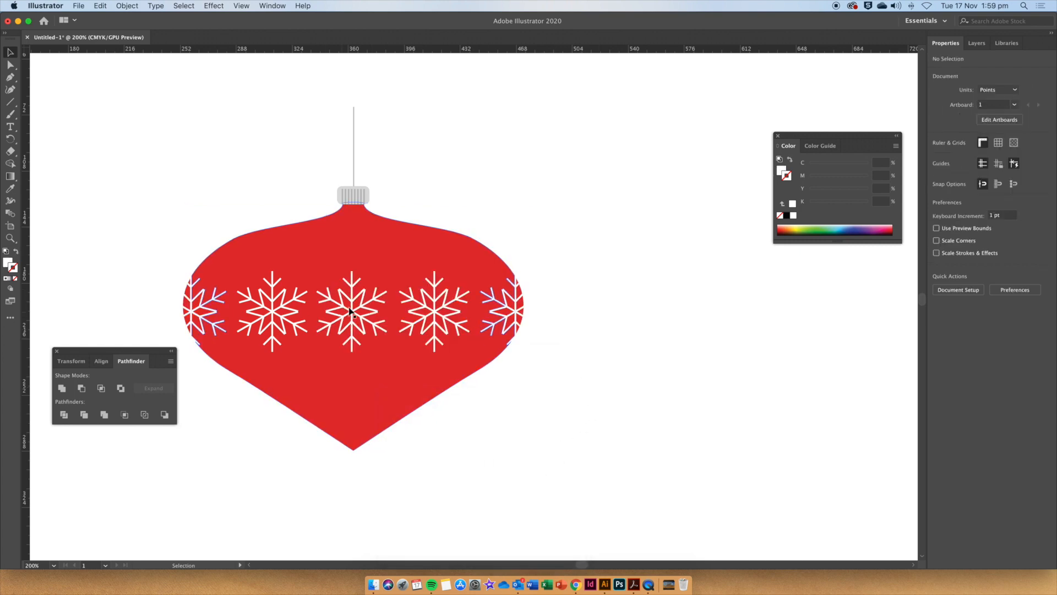
Delete the snowflake pieces overhanging outside the bauble's right edge.
{"action": "scroll", "coordinate": [523, 328], "scroll_direction": "up", "scroll_amount": 3}
{"action": "key", "text": "a"}
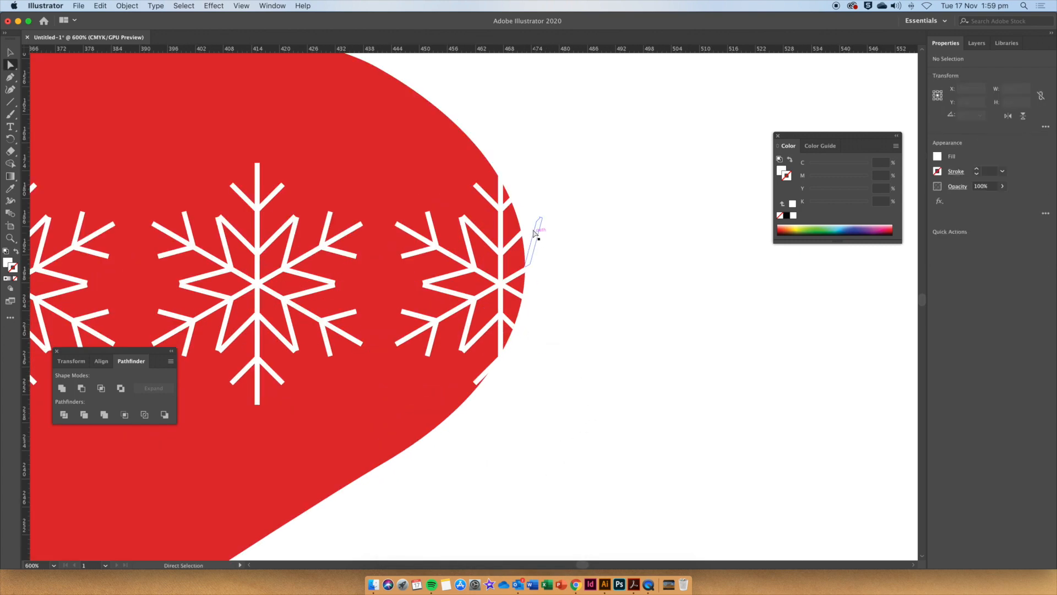
{"action": "left_click_drag", "start_coordinate": [557, 281], "coordinate": [604, 444]}
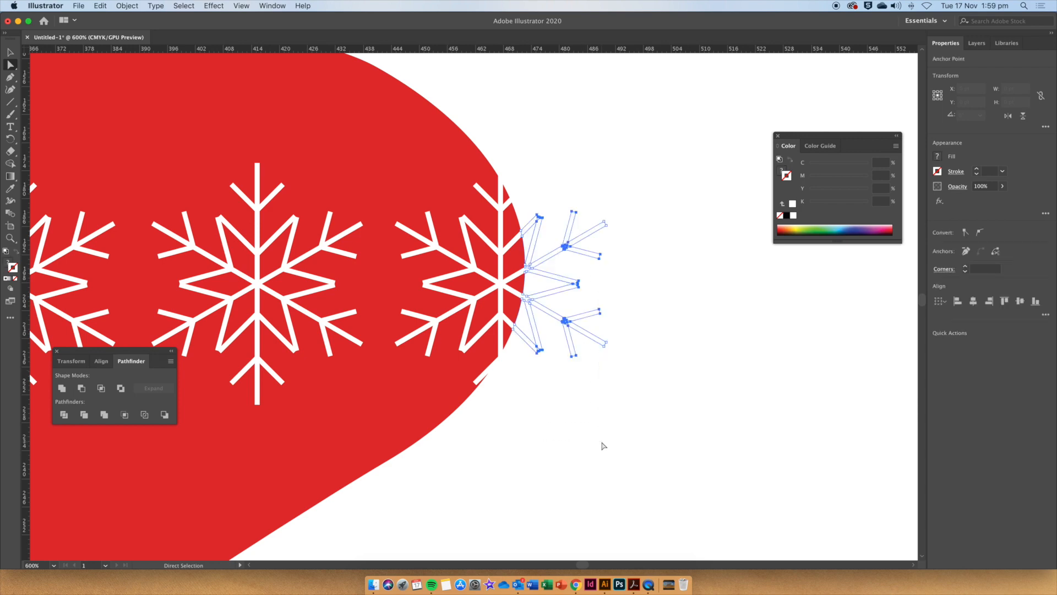
{"action": "left_click", "coordinate": [604, 445]}
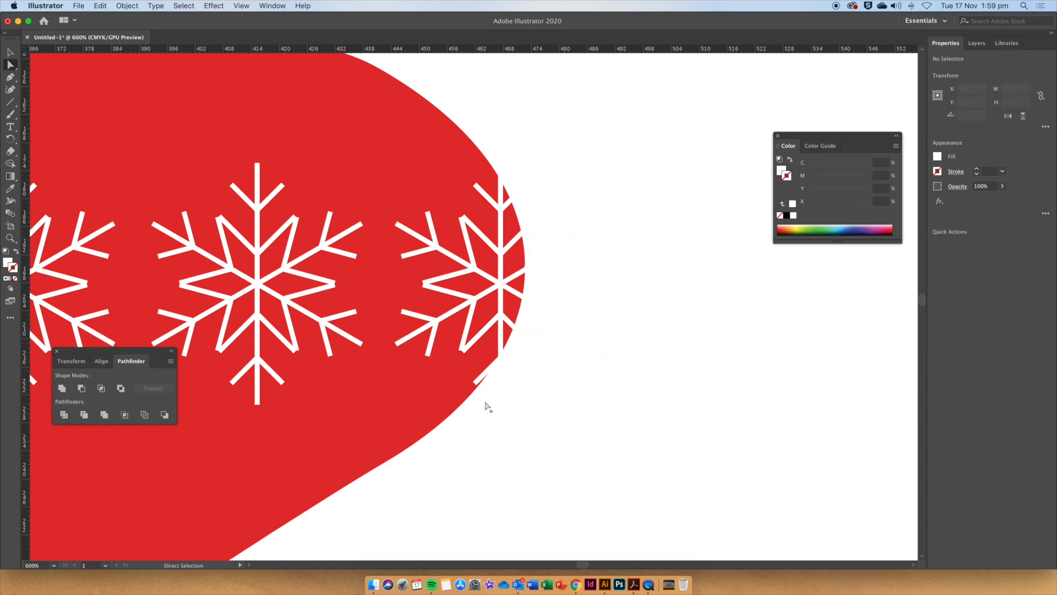
{"action": "left_click_drag", "start_coordinate": [528, 379], "coordinate": [527, 378]}
{"action": "scroll", "coordinate": [526, 278], "scroll_direction": "up", "scroll_amount": 2}
{"action": "left_click_drag", "start_coordinate": [523, 296], "coordinate": [532, 254]}
{"action": "key", "text": "super+z"}
{"action": "key", "text": "super+z"}
{"action": "key", "text": "super+z"}
{"action": "key", "text": "super+z"}
{"action": "key", "text": "super+z"}
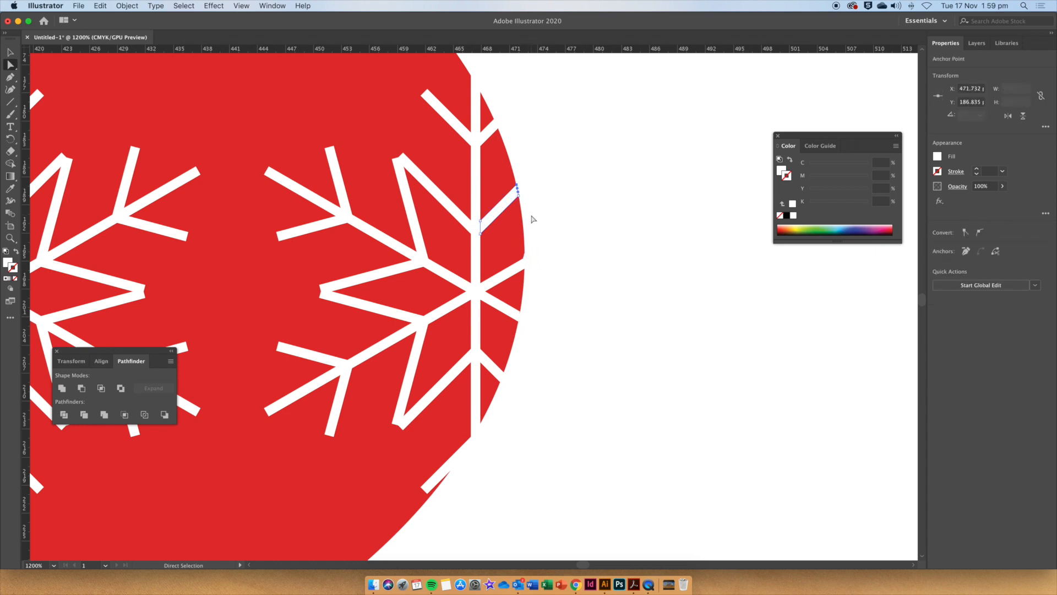
Delete the remaining small snowflake fragments left along the bauble's right edge.
{"action": "scroll", "coordinate": [495, 121], "scroll_direction": "up", "scroll_amount": 2}
{"action": "left_click", "coordinate": [489, 138]}
{"action": "key", "text": "Delete"}
{"action": "key", "text": "super+a"}
{"action": "left_click", "coordinate": [484, 500]}
{"action": "key", "text": "Delete"}
{"action": "left_click", "coordinate": [488, 494]}
{"action": "key", "text": "Delete"}
{"action": "key", "text": "super+a"}
{"action": "scroll", "coordinate": [542, 319], "scroll_direction": "up", "scroll_amount": 3}
{"action": "left_click", "coordinate": [538, 329]}
{"action": "left_click_drag", "start_coordinate": [521, 345], "coordinate": [517, 346]}
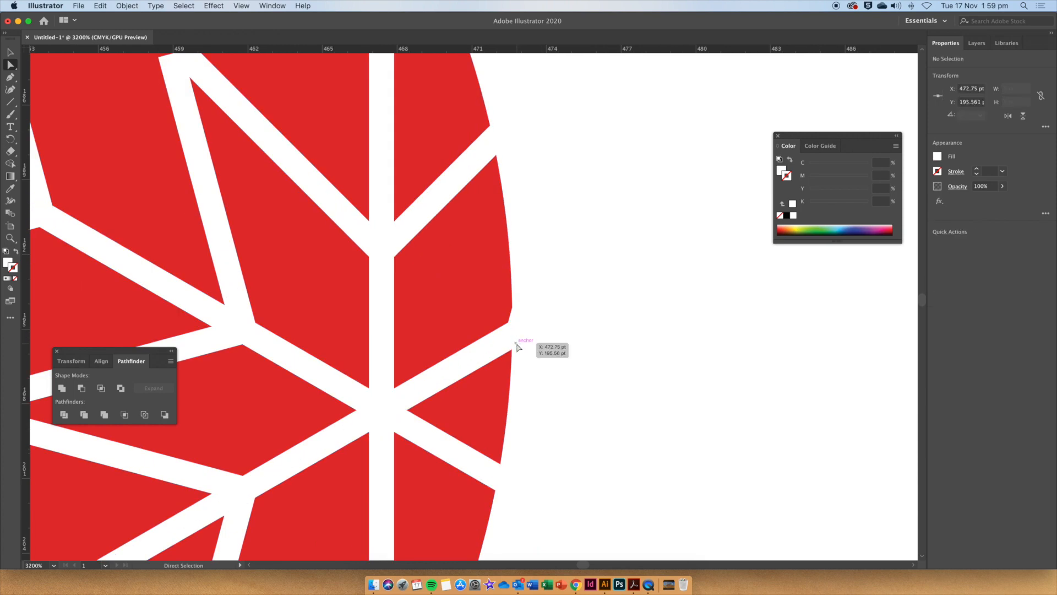
Draw a thin rectangle about 195 pt wide and 2 pt high across the bauble above the snowflake band.
{"action": "key", "text": "super+minus"}
{"action": "key", "text": "super+minus"}
{"action": "key", "text": "super+minus"}
{"action": "key", "text": "super+minus"}
{"action": "key", "text": "super+minus"}
{"action": "key", "text": "super+0"}
{"action": "key", "text": "v"}
{"action": "left_click", "coordinate": [517, 317]}
{"action": "key", "text": "super+plus"}
{"action": "key", "text": "super+plus"}
{"action": "key", "text": "super+plus"}
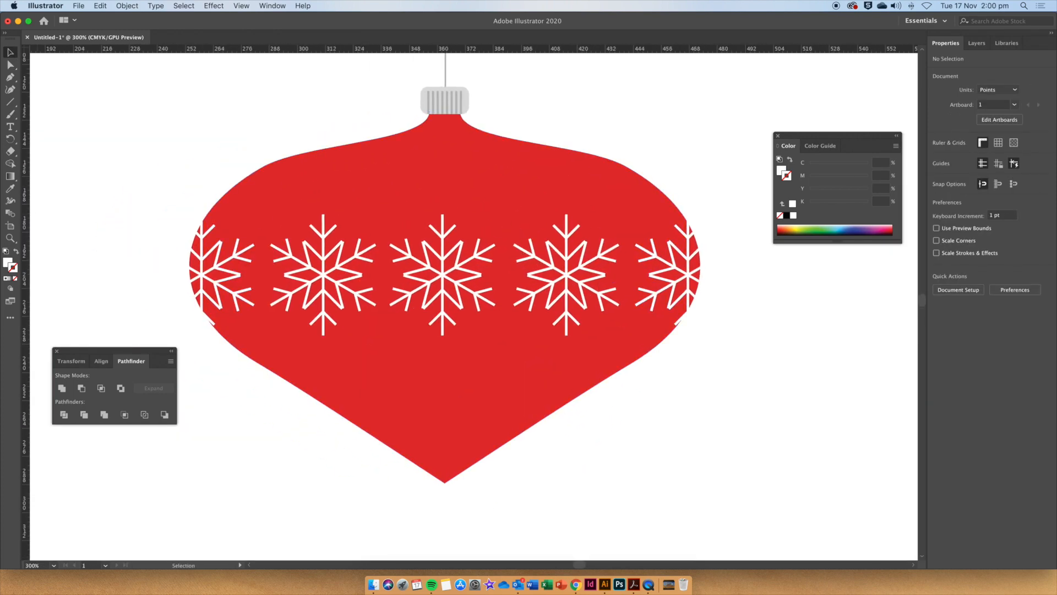
{"action": "left_click_drag", "start_coordinate": [11, 102], "coordinate": [53, 103]}
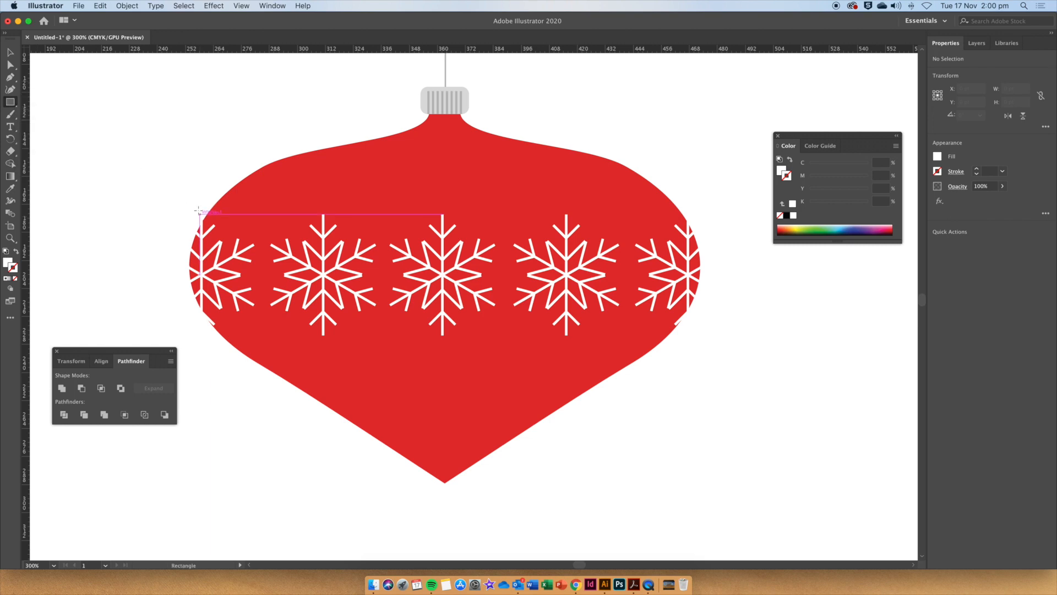
{"action": "left_click_drag", "start_coordinate": [221, 194], "coordinate": [674, 197]}
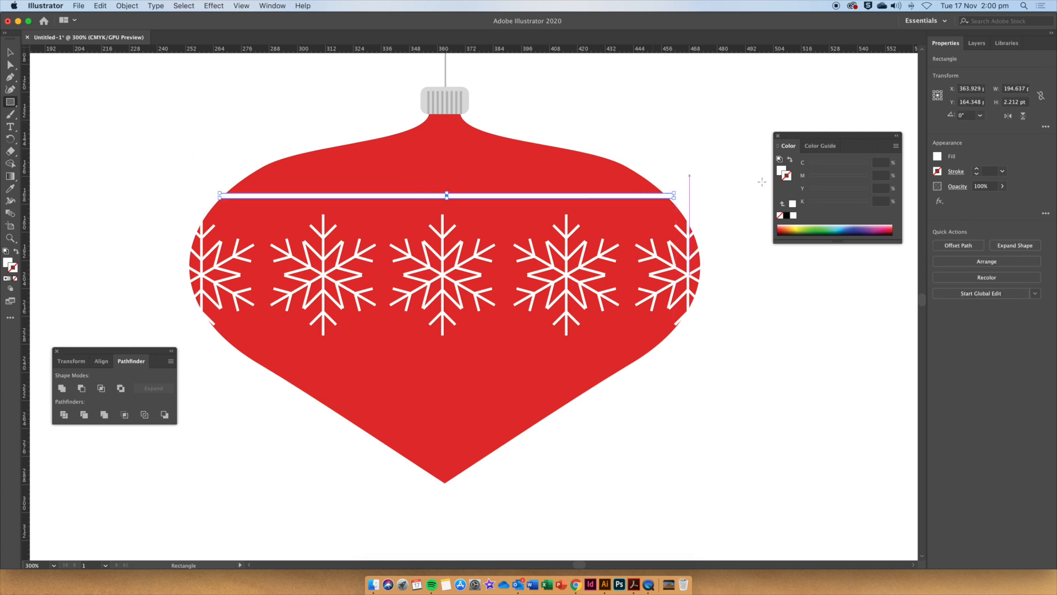
Duplicate the thin strip to below the snowflake band and nudge the copy up slightly.
{"action": "left_click", "coordinate": [10, 52]}
{"action": "left_click_drag", "start_coordinate": [478, 199], "coordinate": [481, 362]}
{"action": "left_click", "coordinate": [741, 373]}
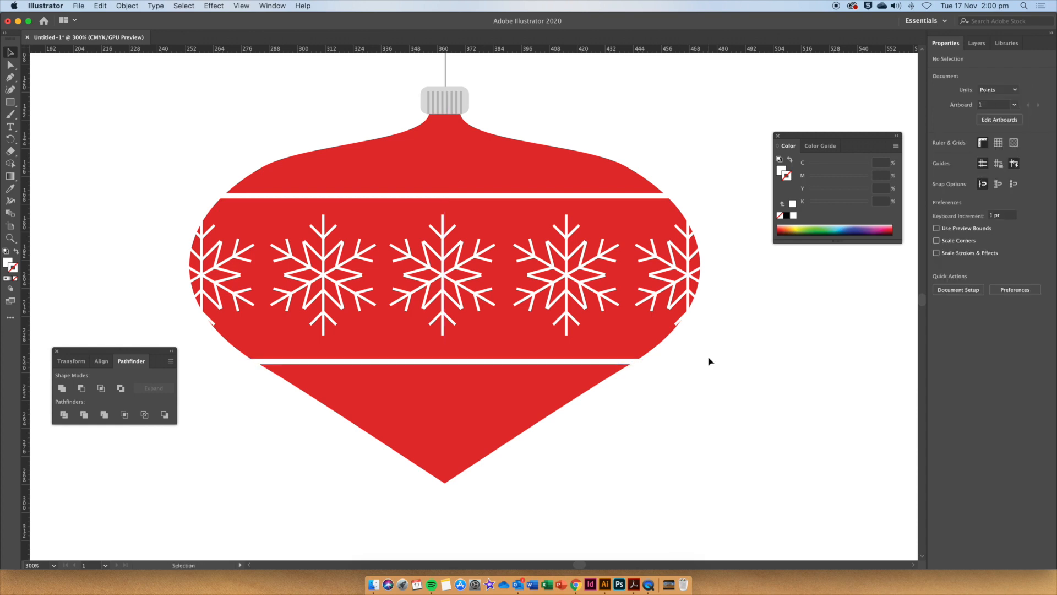
{"action": "left_click_drag", "start_coordinate": [590, 367], "coordinate": [595, 358]}
{"action": "left_click", "coordinate": [645, 395]}
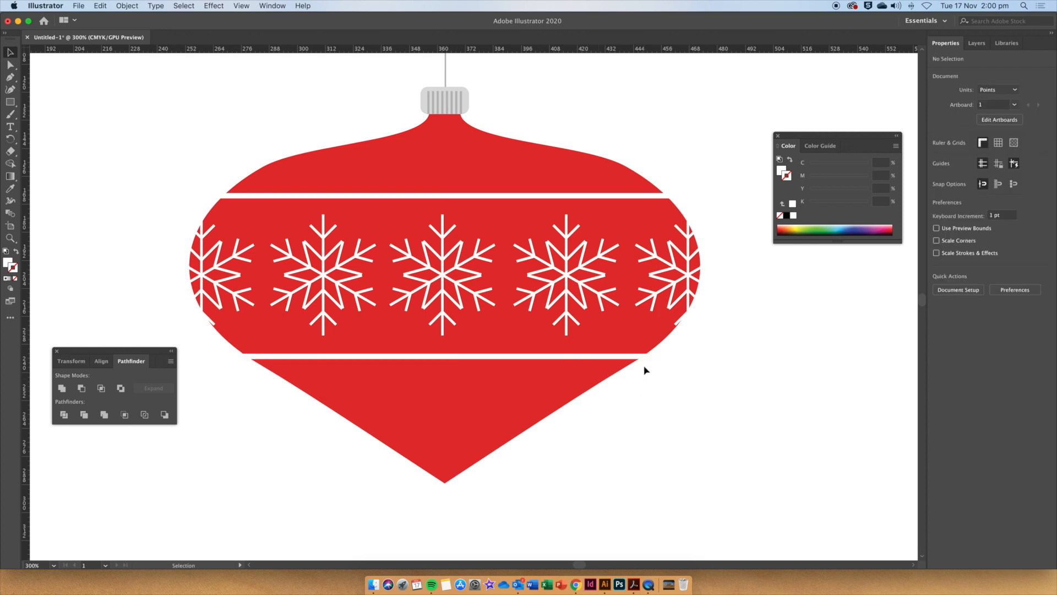
Select the bauble with both thin strips and apply Pathfinder Divide.
{"action": "left_click_drag", "start_coordinate": [624, 354], "coordinate": [624, 354]}
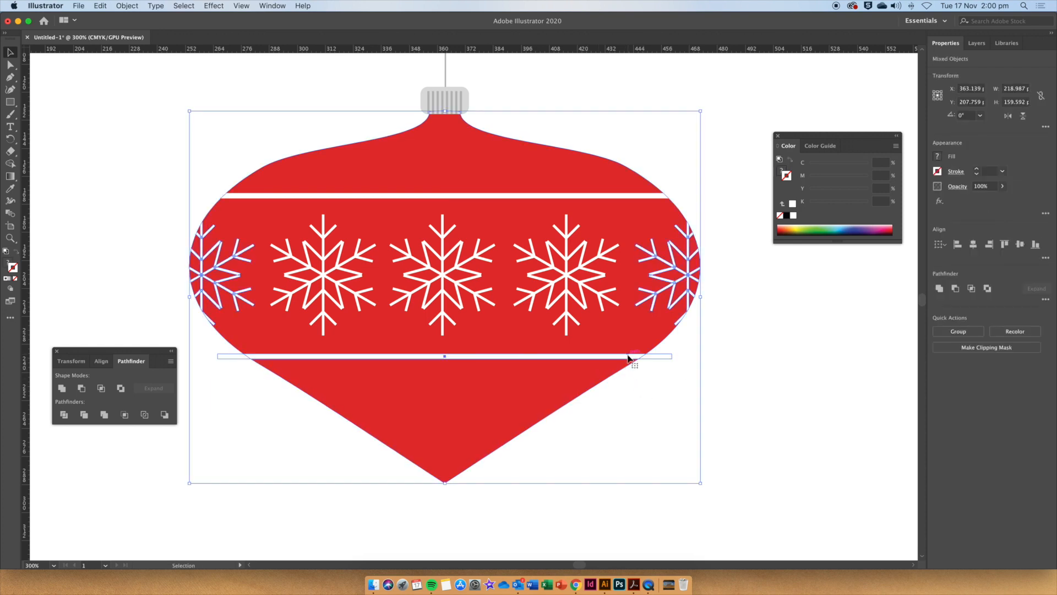
{"action": "left_click", "coordinate": [494, 195], "text": "shift"}
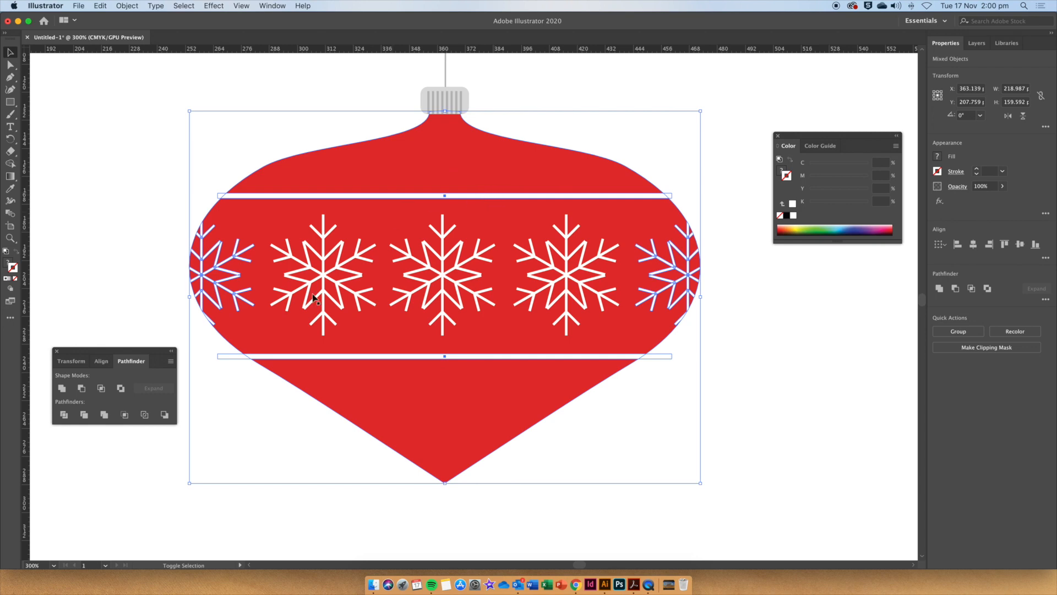
{"action": "left_click", "coordinate": [64, 415]}
Delete the strip ends overhanging outside both sides of the bauble.
{"action": "left_click", "coordinate": [255, 385]}
{"action": "key", "text": "a"}
{"action": "left_click", "coordinate": [233, 361]}
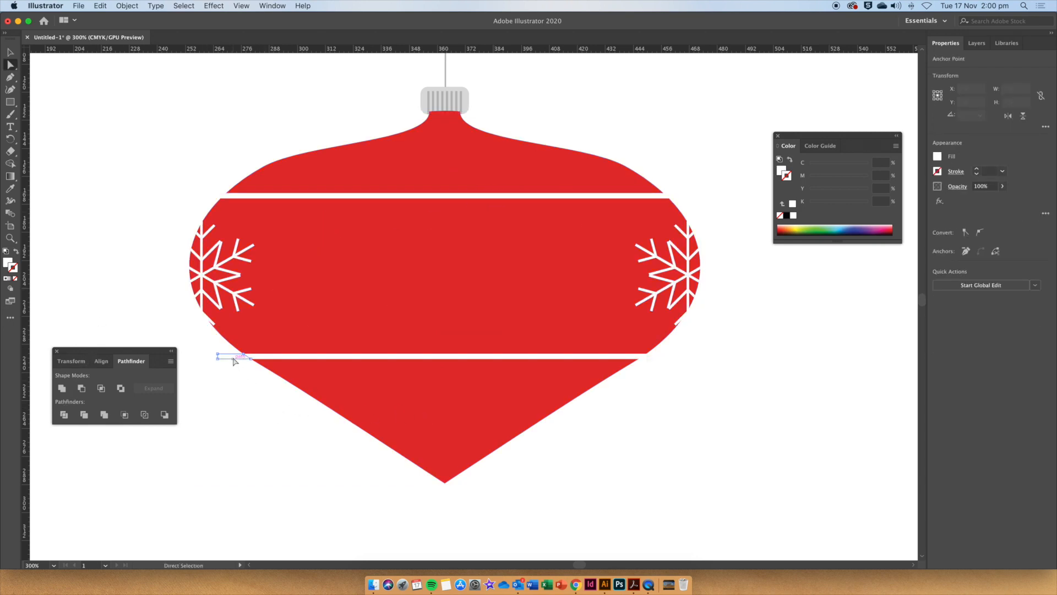
{"action": "key", "text": "Delete"}
{"action": "left_click", "coordinate": [650, 358]}
{"action": "key", "text": "Delete"}
{"action": "left_click", "coordinate": [218, 193]}
{"action": "key", "text": "Delete"}
{"action": "key", "text": "Delete"}
{"action": "left_click", "coordinate": [671, 197]}
{"action": "key", "text": "Delete"}
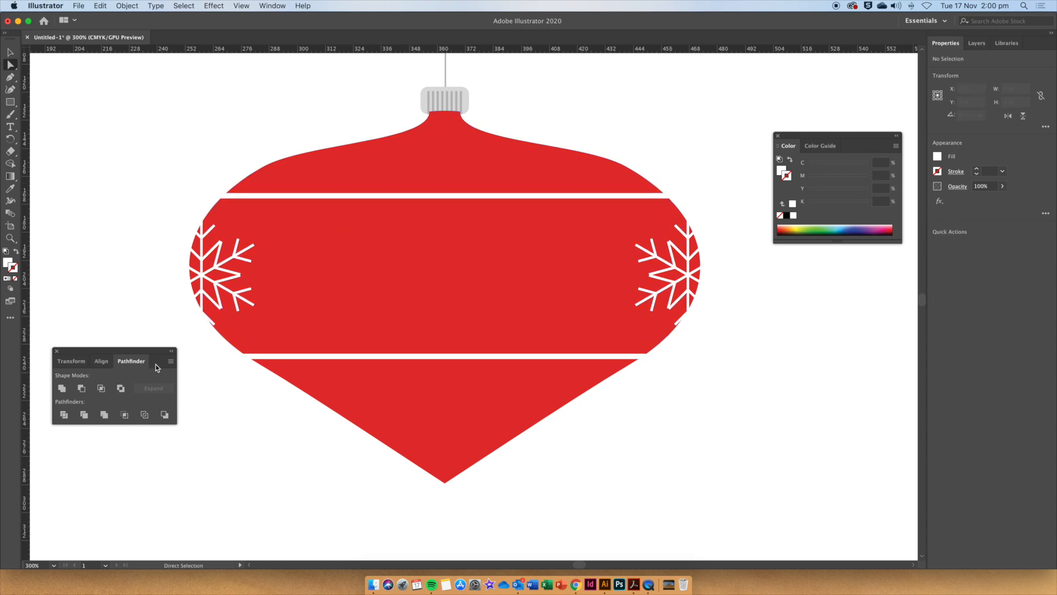
Arrange the striped bauble group behind the snowflakes using Send to Back.
{"action": "left_click", "coordinate": [11, 52]}
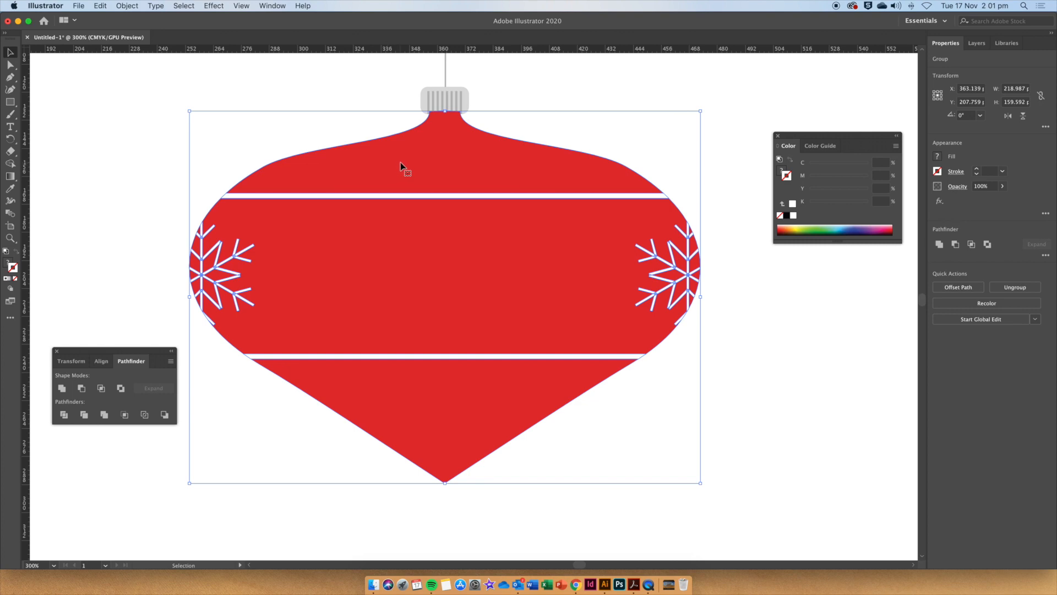
{"action": "left_click", "coordinate": [184, 151]}
{"action": "left_click", "coordinate": [356, 161]}
{"action": "right_click", "coordinate": [358, 165]}
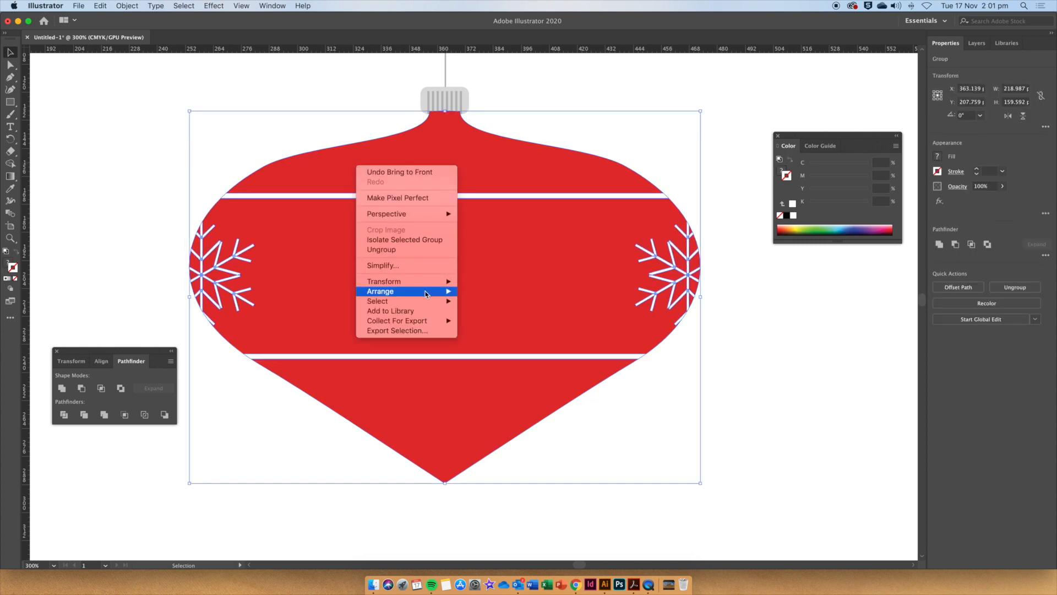
{"action": "mouse_move", "coordinate": [427, 292]}
{"action": "left_click", "coordinate": [500, 321]}
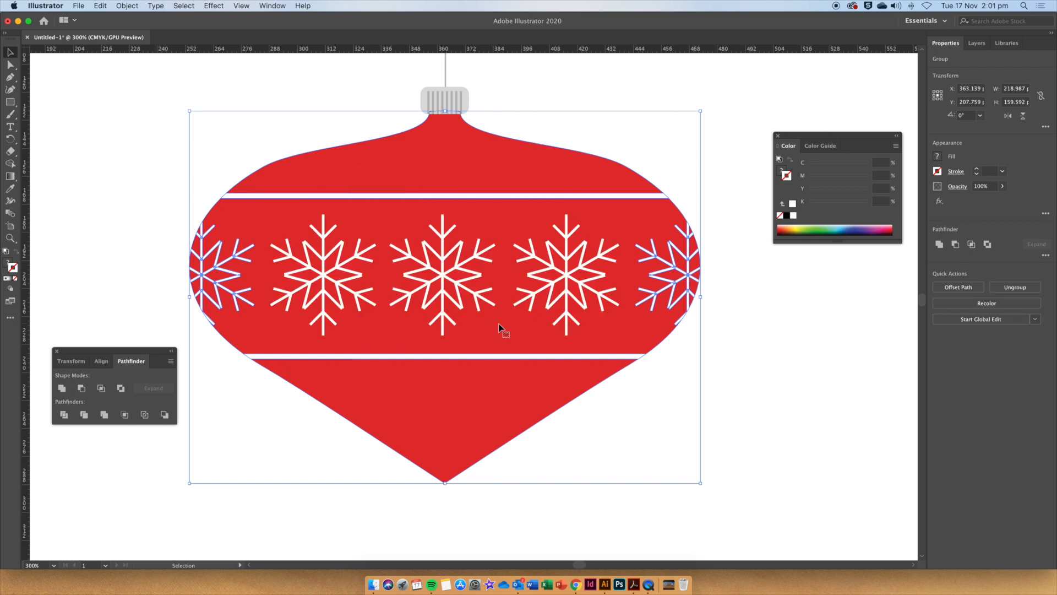
{"action": "left_click", "coordinate": [738, 239]}
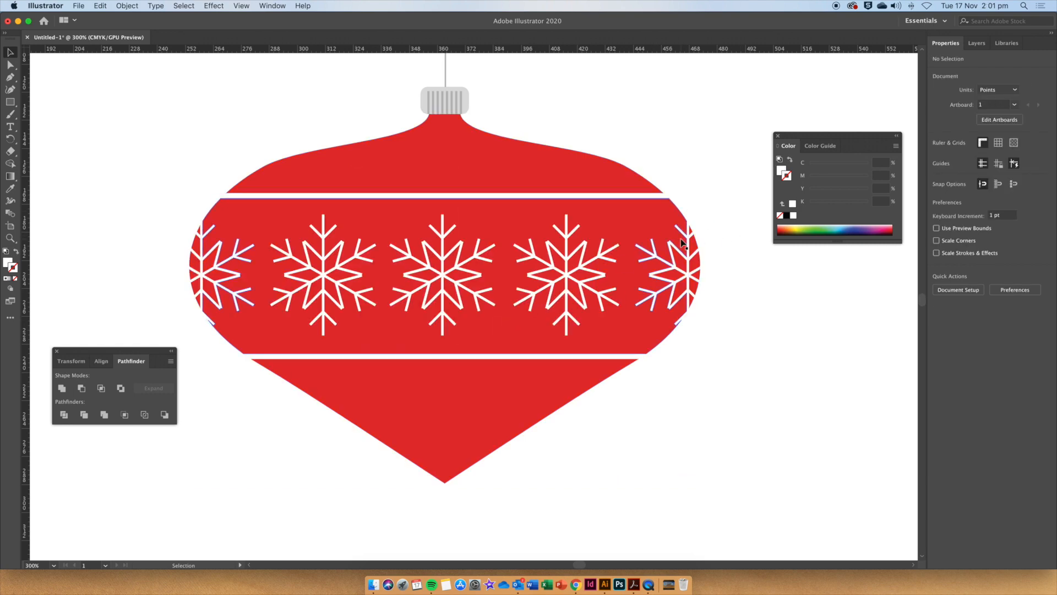
{"action": "key", "text": "super+minus"}
{"action": "key", "text": "super+minus"}
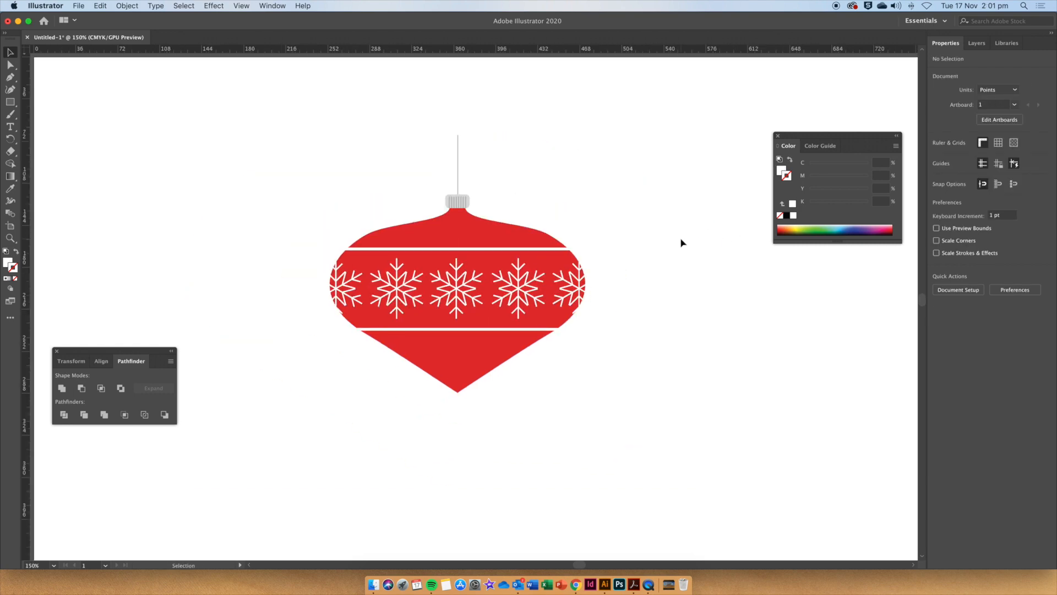